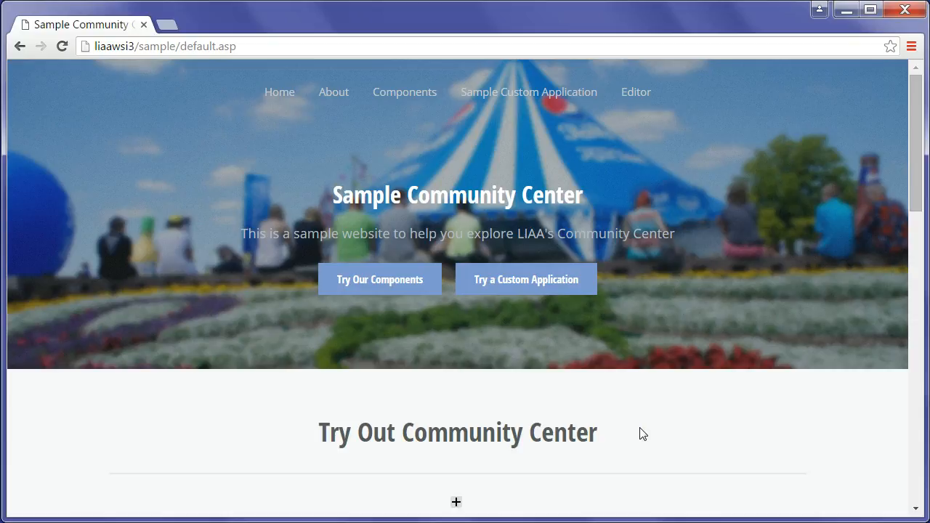
Go to the Registration Form page through the Components menu
mouse_move(411, 98)
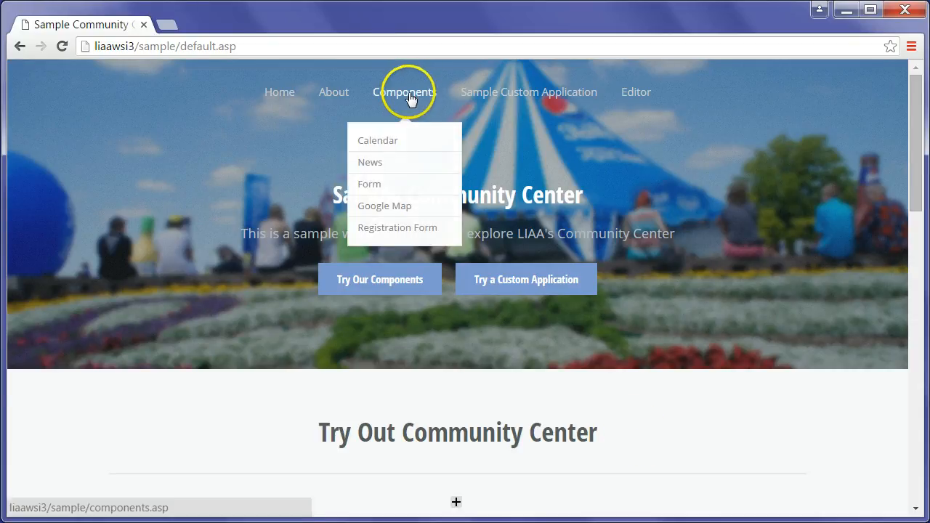
click(402, 231)
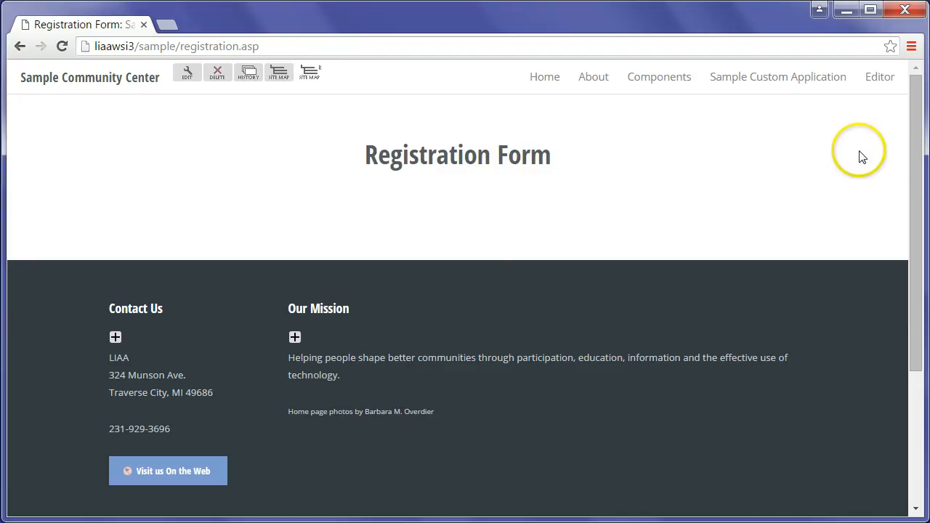
Launch the Add Form Wizard from Form Manager in the Site Manager tools
mouse_move(885, 80)
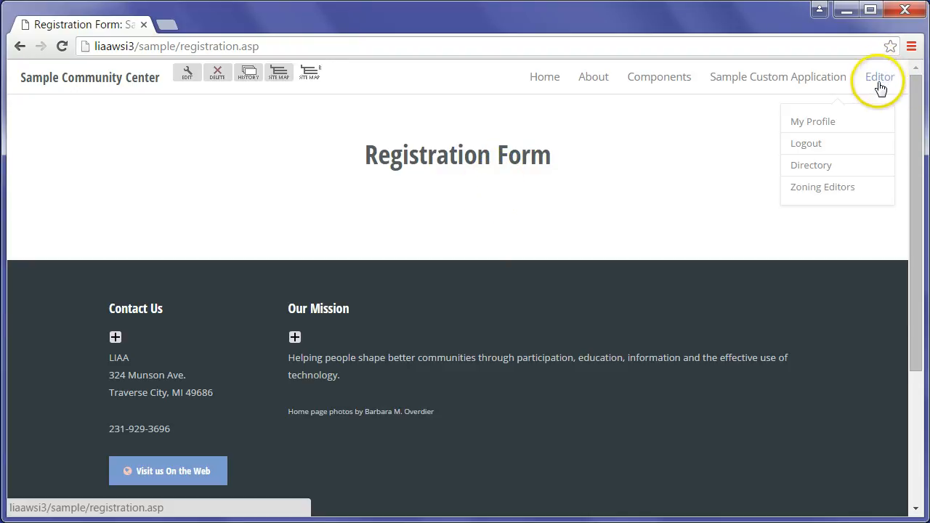
click(807, 125)
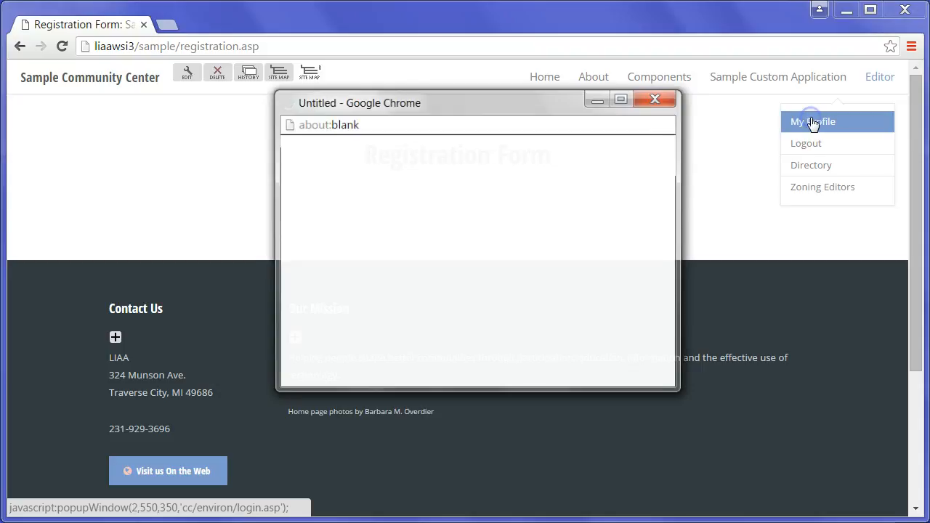
drag(671, 195, 671, 265)
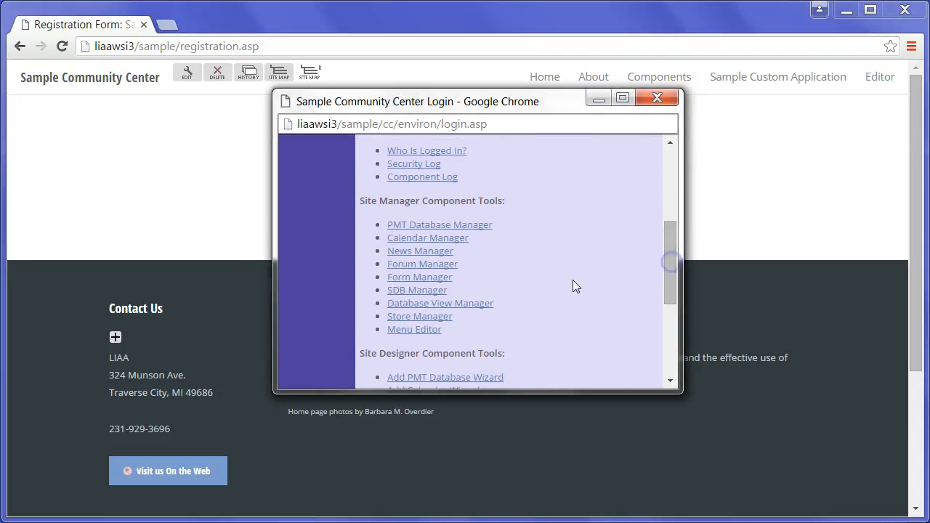
click(425, 280)
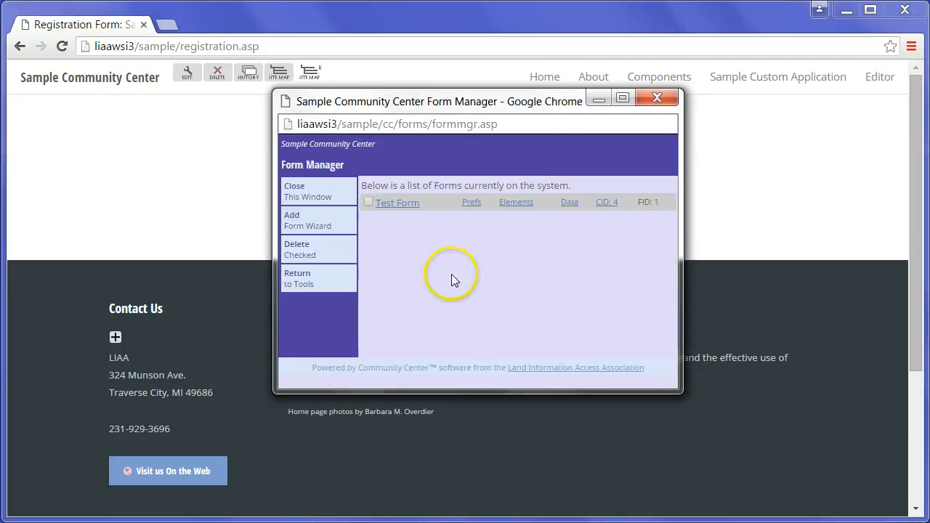
click(296, 218)
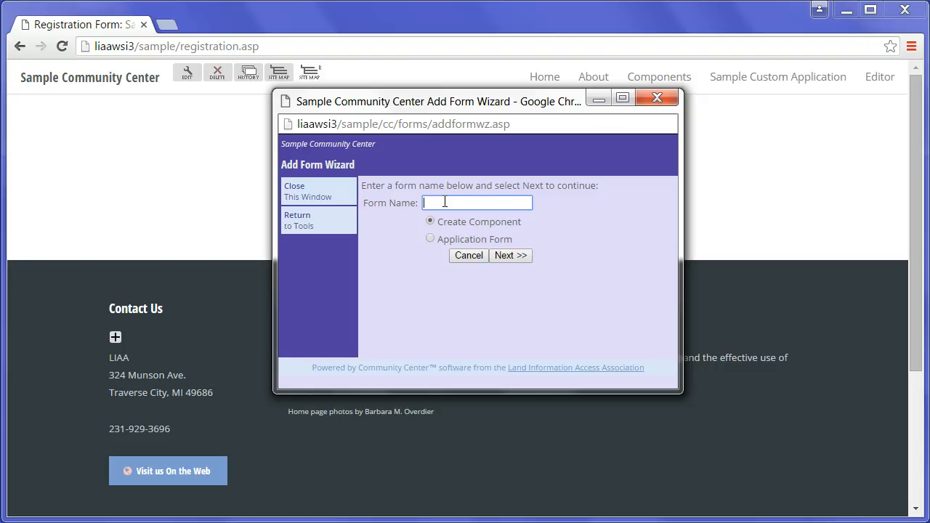
Name the new form 'Registration Form' and continue to its preferences
text(Regi)
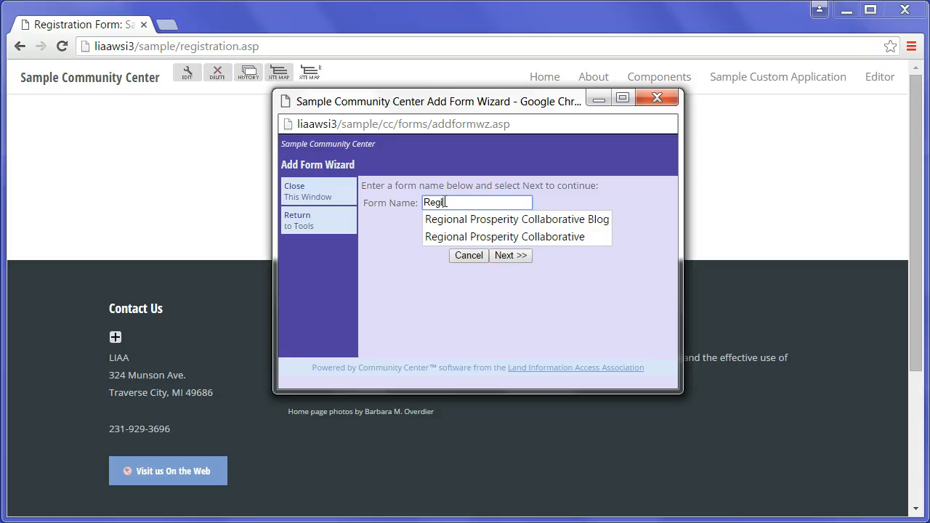
text(stratio)
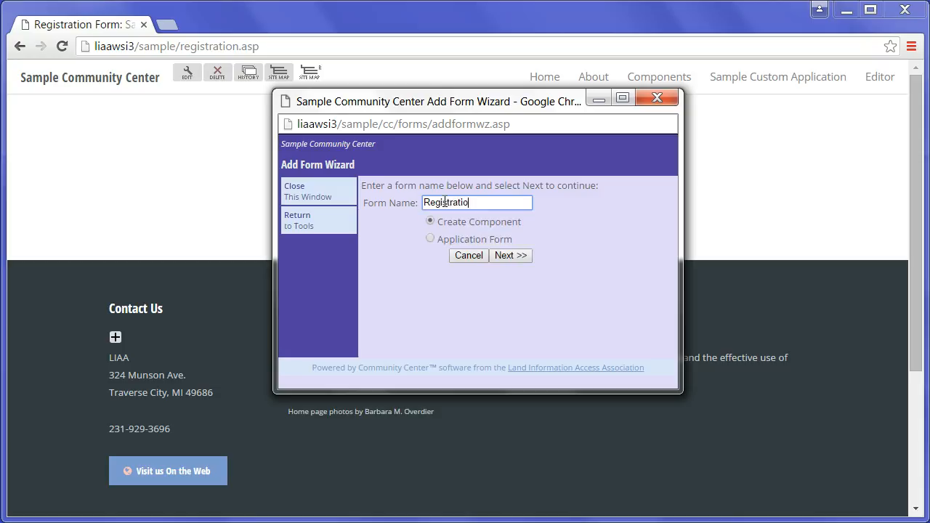
text(n Form)
key(Return)
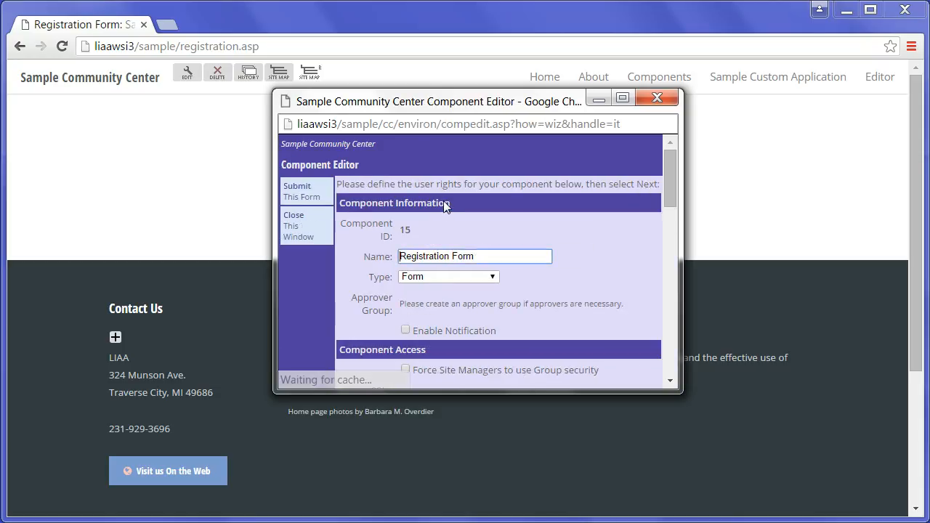
drag(671, 179, 675, 361)
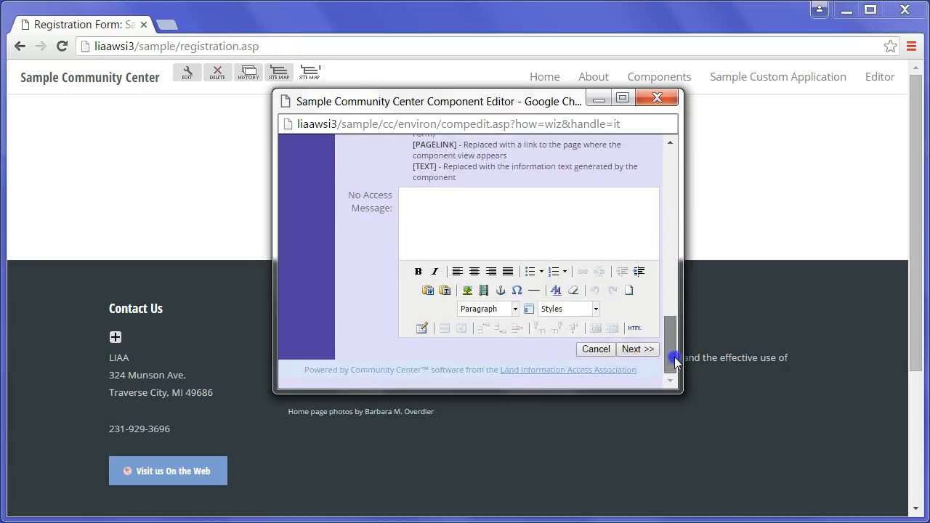
click(638, 349)
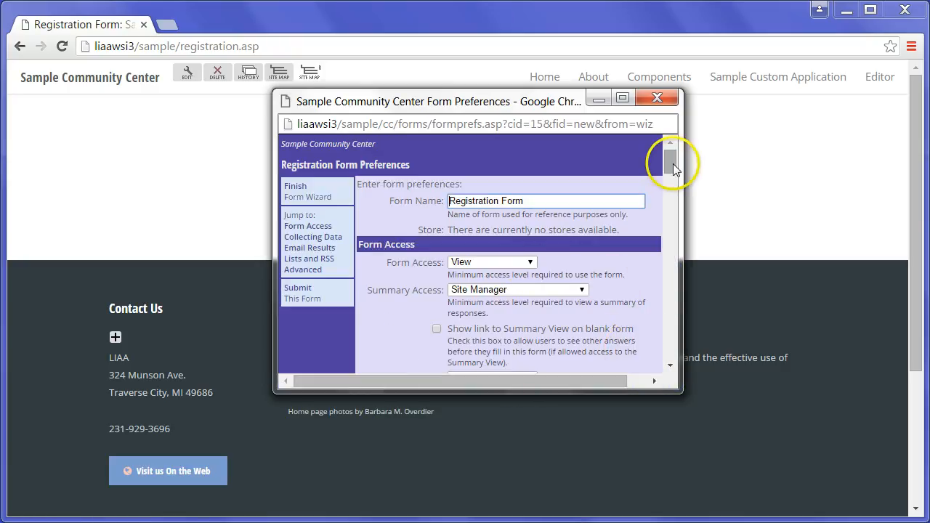
Allow repeat submissions, with the repeat message 'Register Another Person'
drag(672, 163, 670, 158)
drag(672, 157, 671, 162)
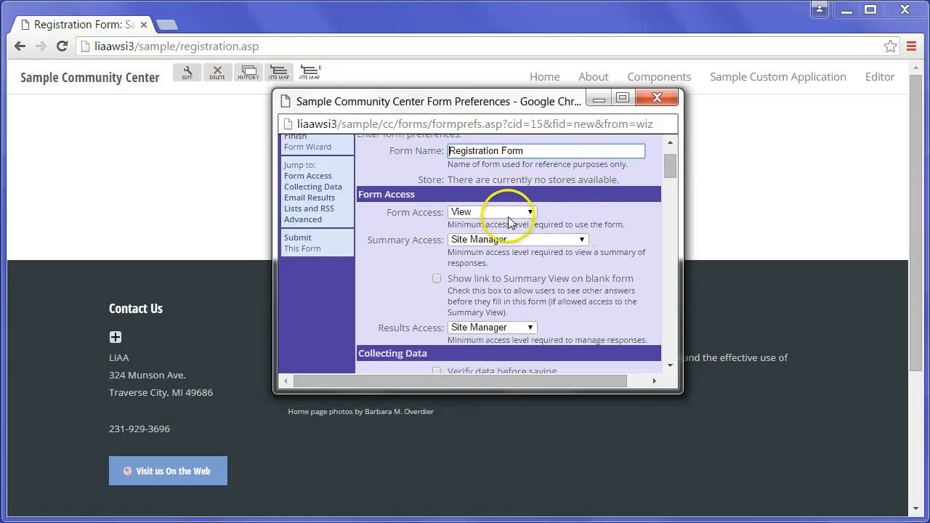
drag(671, 167, 673, 177)
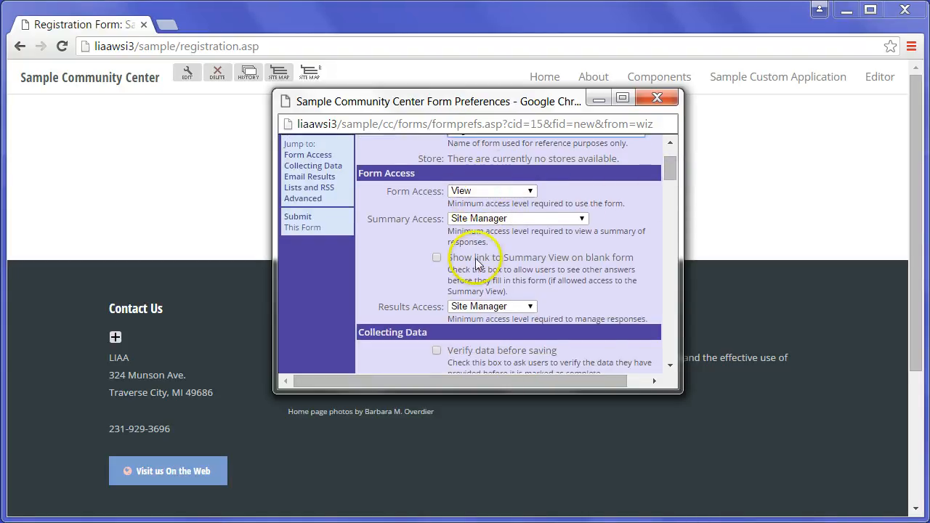
drag(672, 172, 671, 189)
click(438, 182)
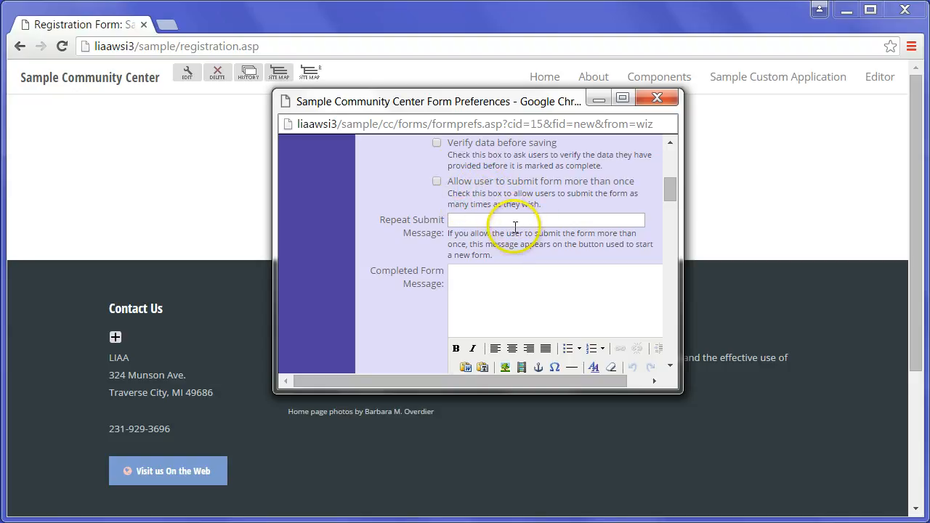
click(436, 181)
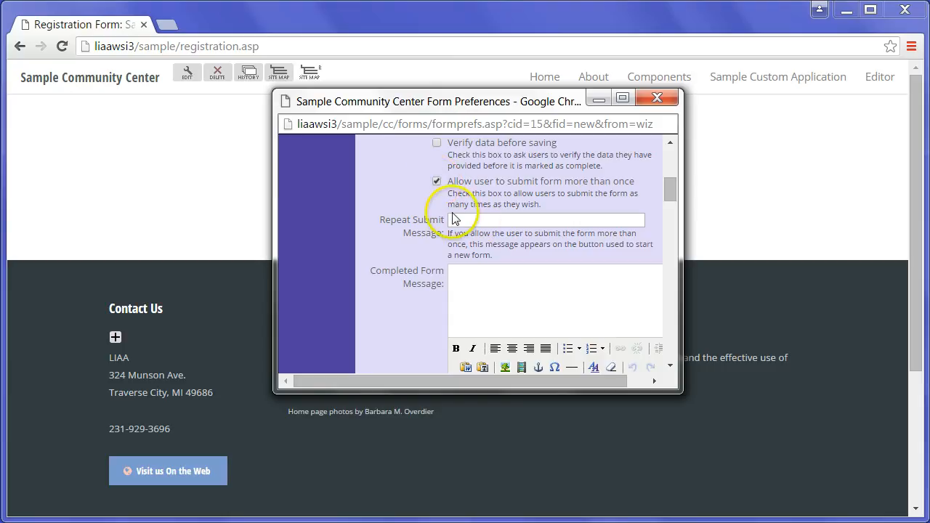
click(495, 220)
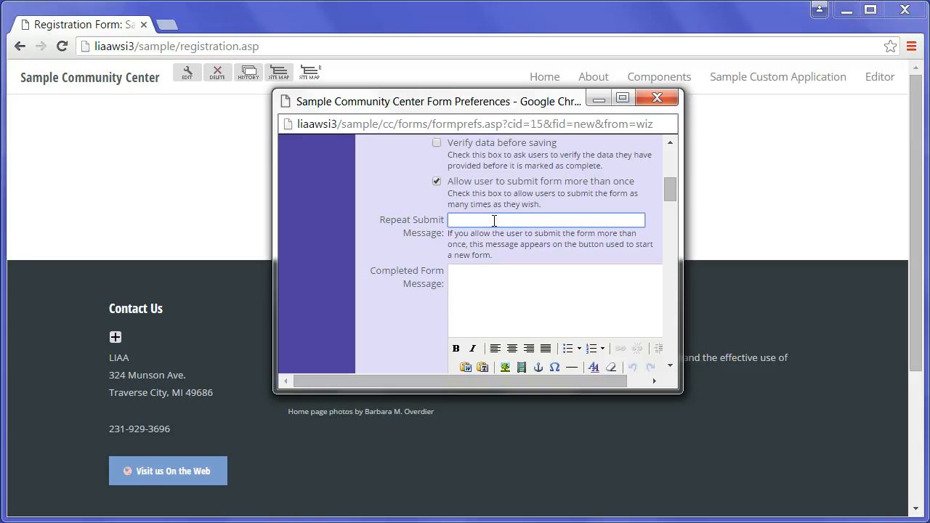
text(R)
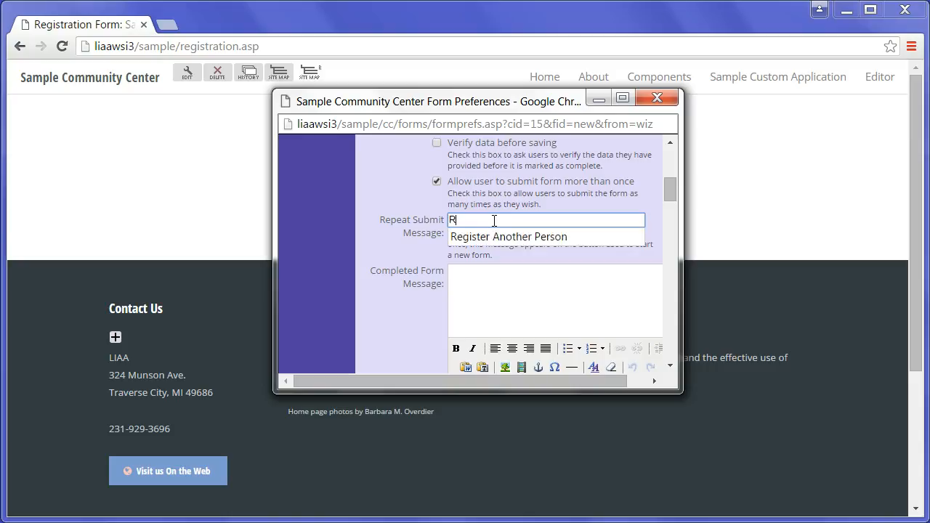
text(e)
click(480, 237)
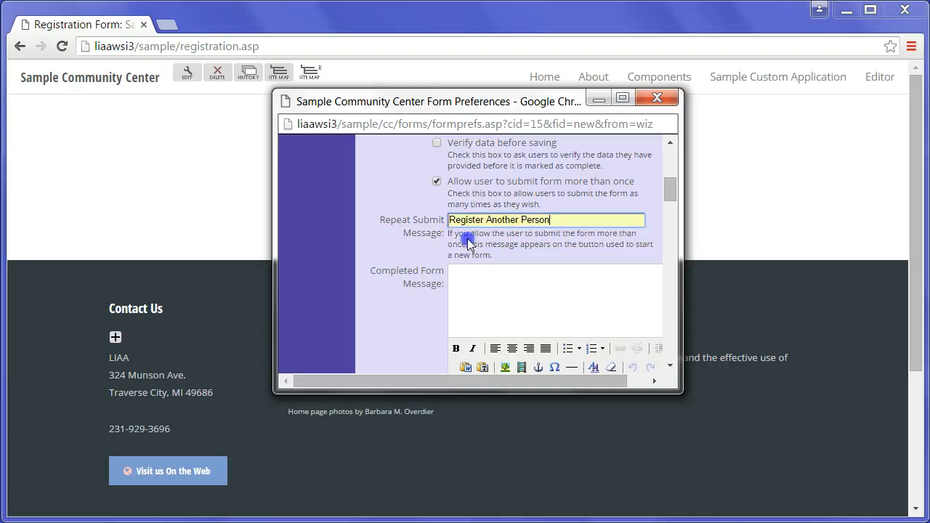
Set the completed form message to 'Thank you for registering!'
drag(671, 192, 672, 204)
click(512, 205)
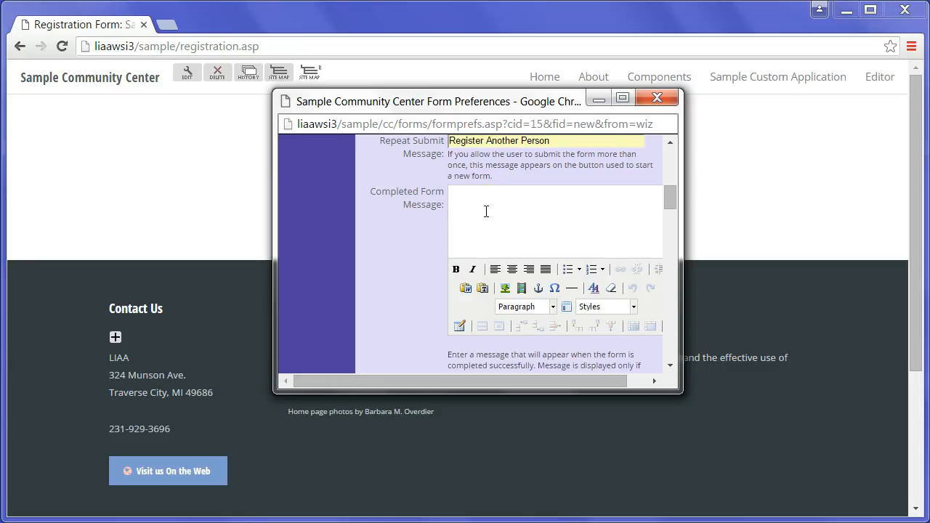
text(Tha)
text(nk you for)
text( regs)
key(BackSpace)
text(gs)
key(BackSpace)
text(istering)
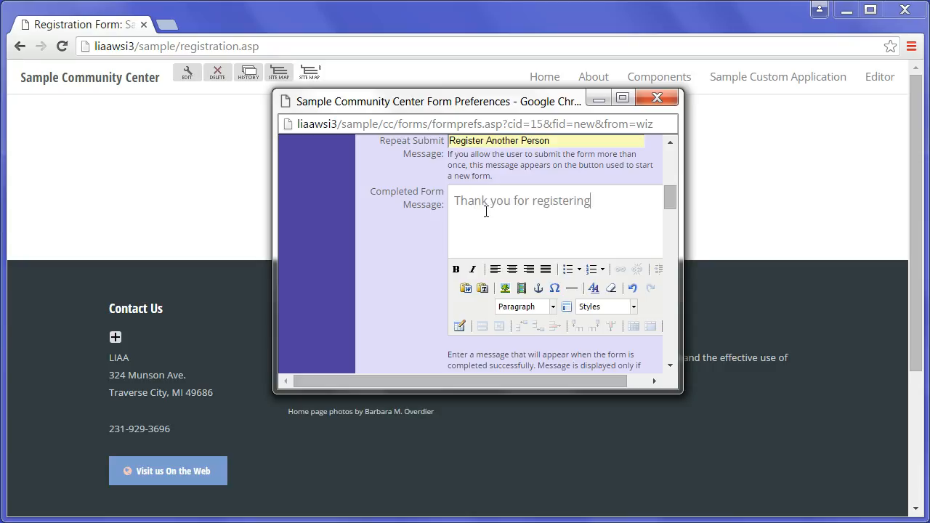
drag(671, 202, 673, 230)
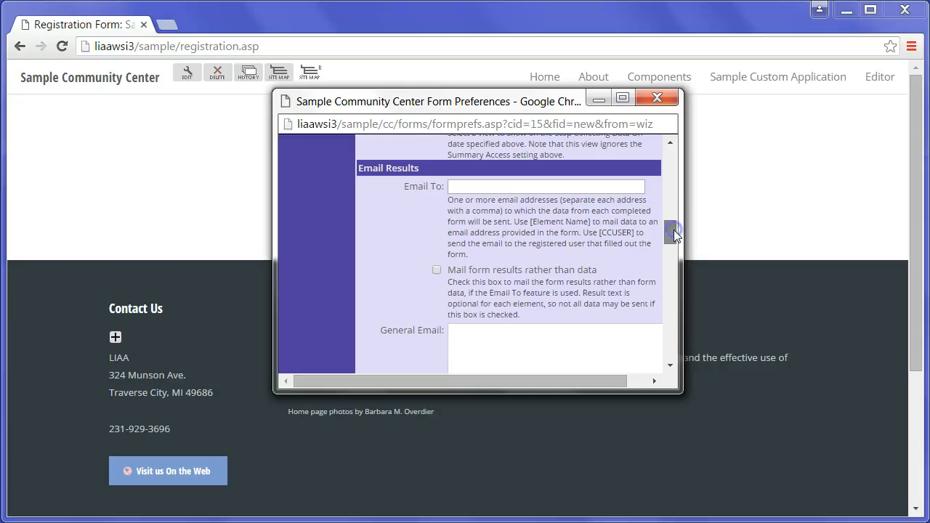
Enter the staff recipient e-mail address in Email To and continue to Form Elements
click(457, 187)
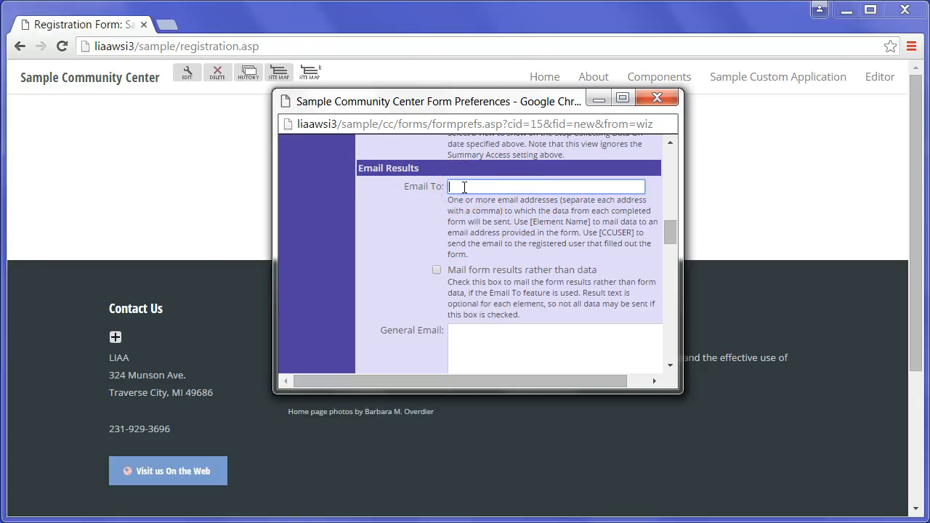
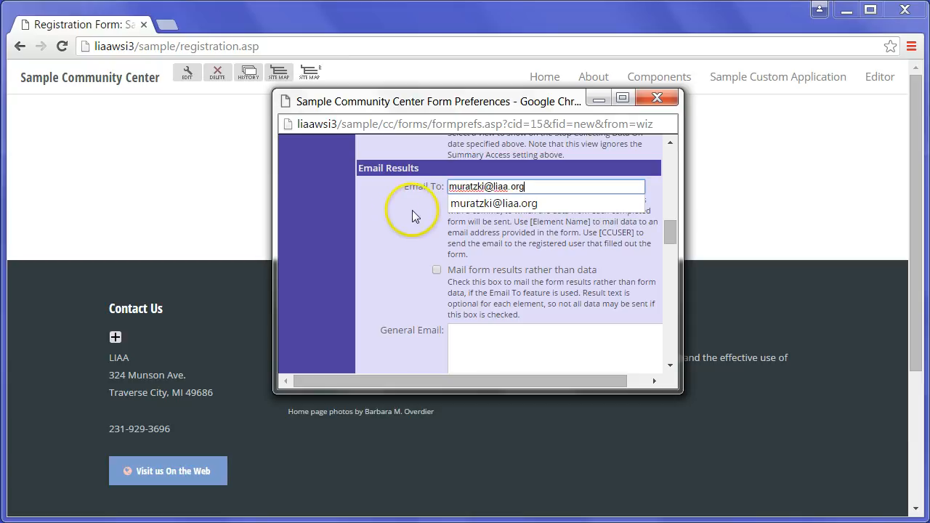
click(531, 204)
text(,)
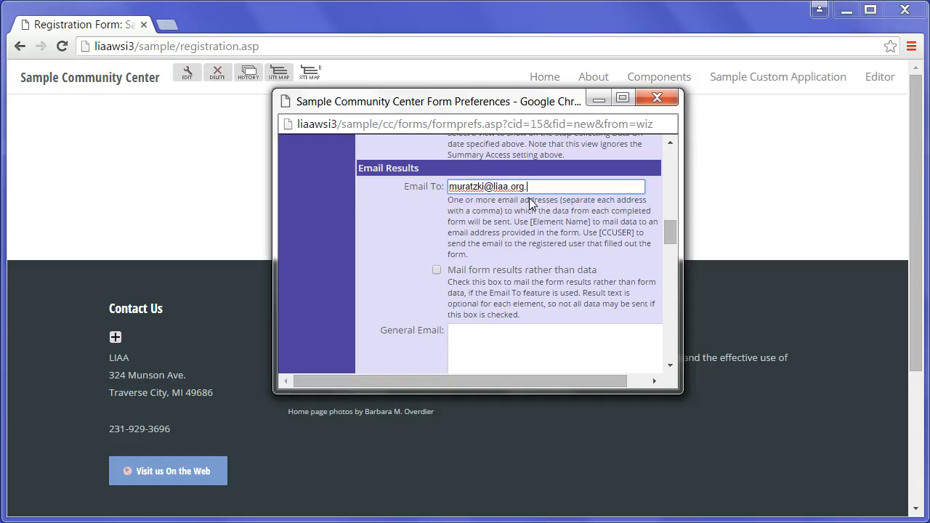
click(361, 256)
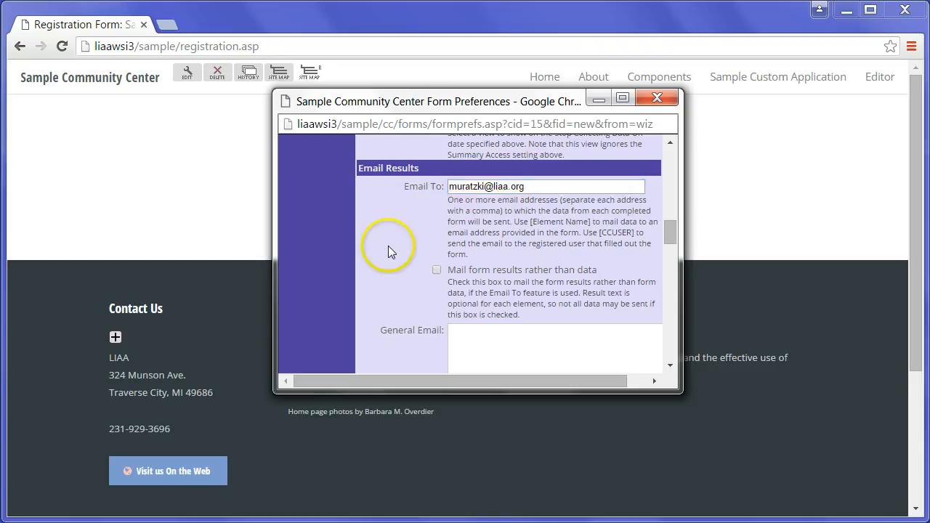
drag(673, 233, 678, 353)
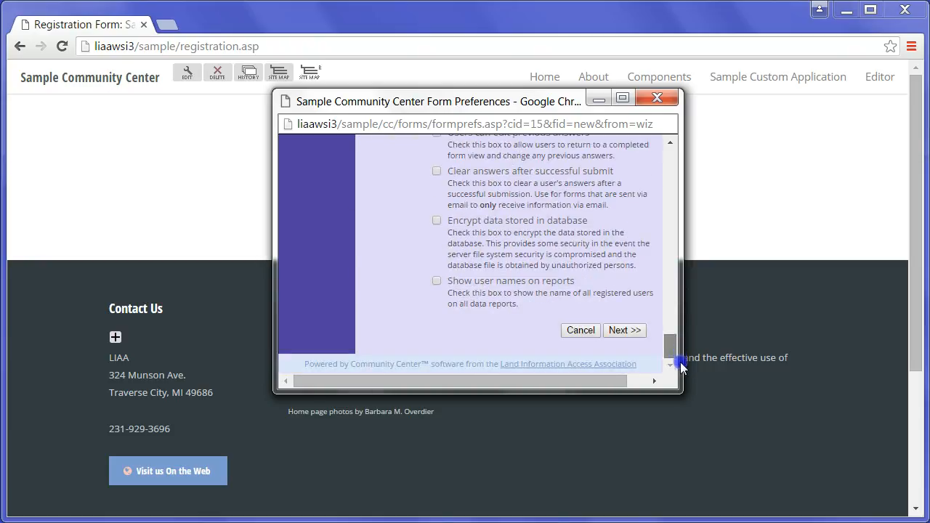
click(625, 331)
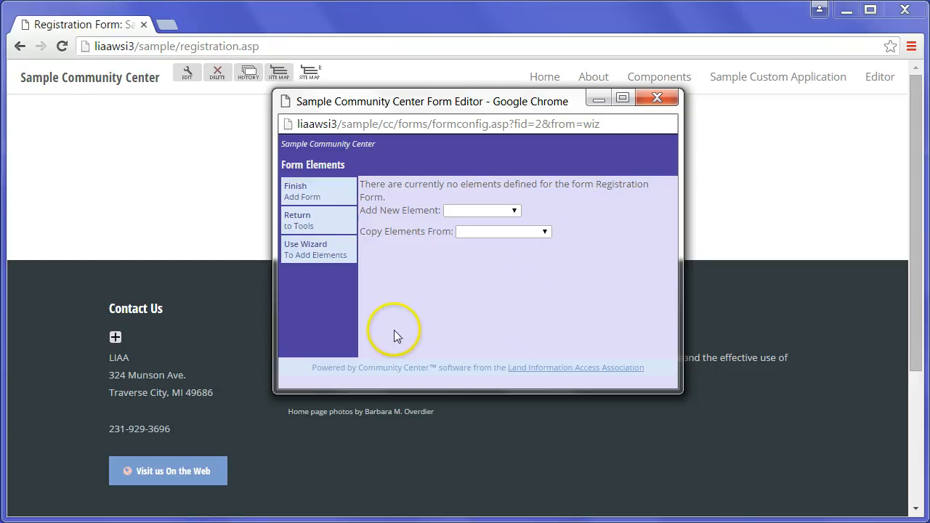
Check the Add New Element types, then open Use Wizard To Add Elements
click(515, 211)
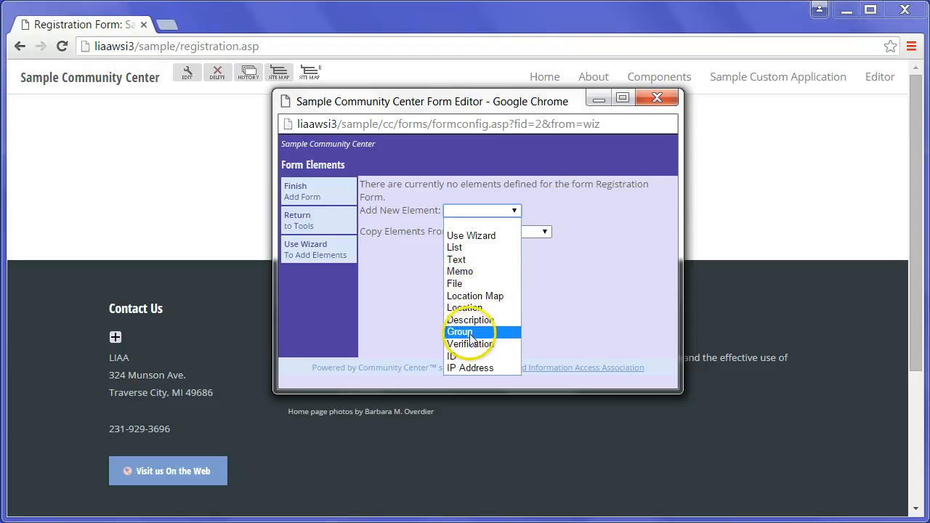
click(581, 250)
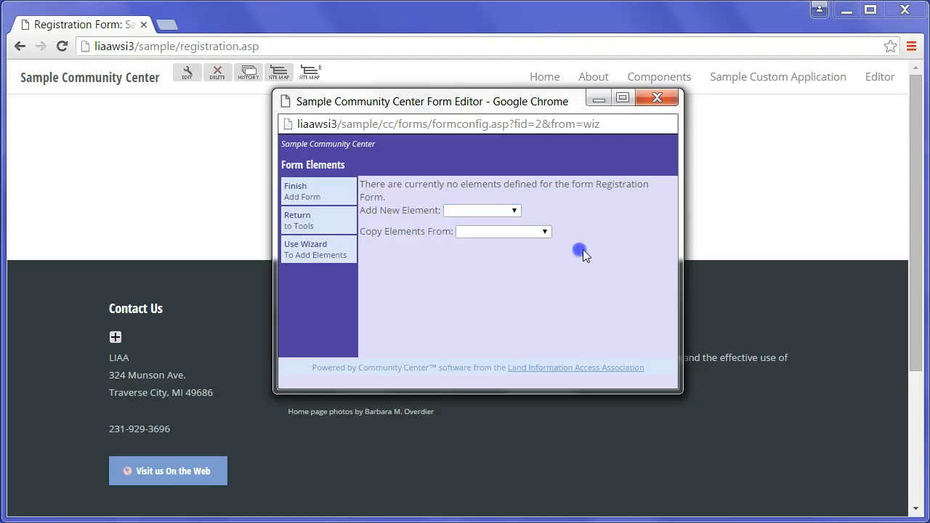
click(308, 247)
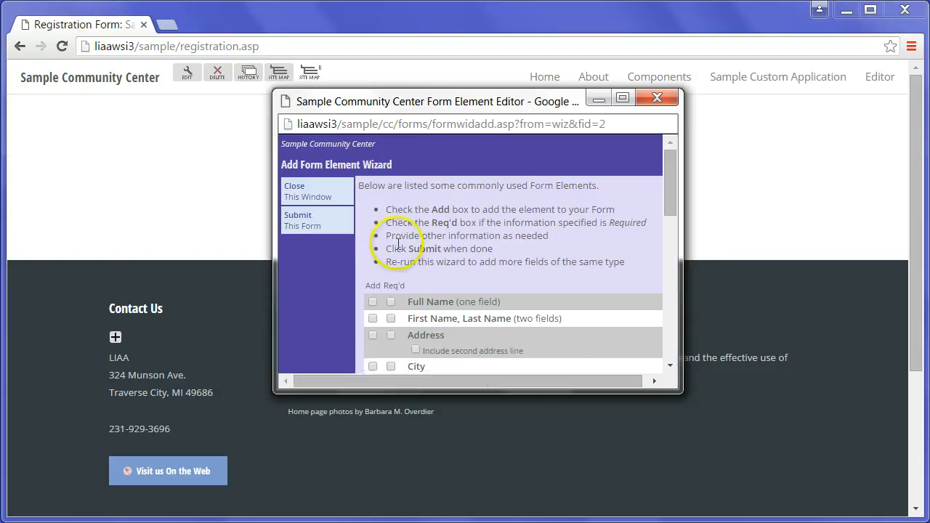
Tick Add and Req'd for First/Last Name, Address, City, State, Zip and Email
drag(669, 190, 670, 221)
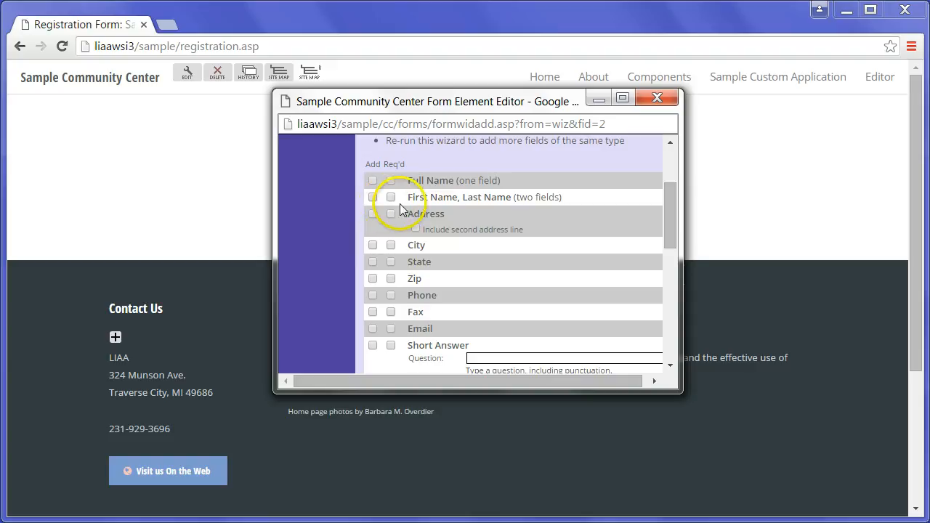
click(677, 231)
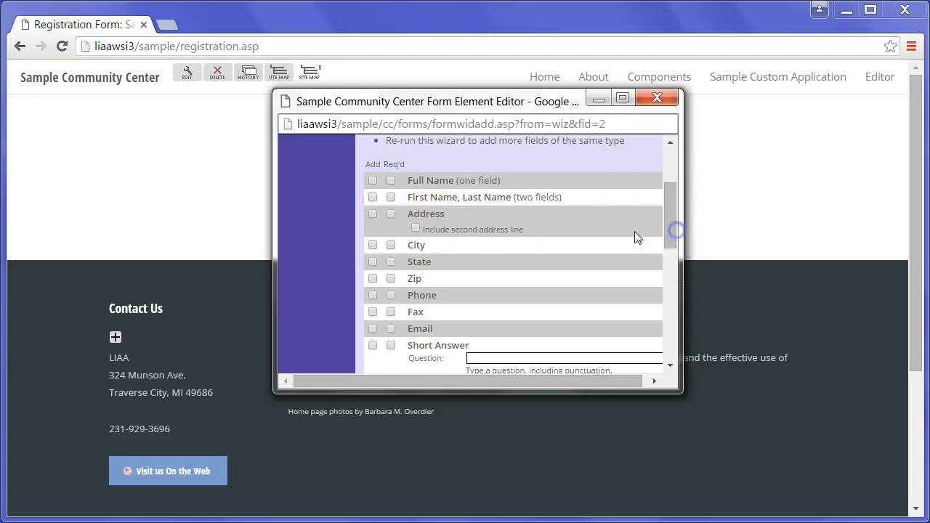
click(372, 197)
click(392, 198)
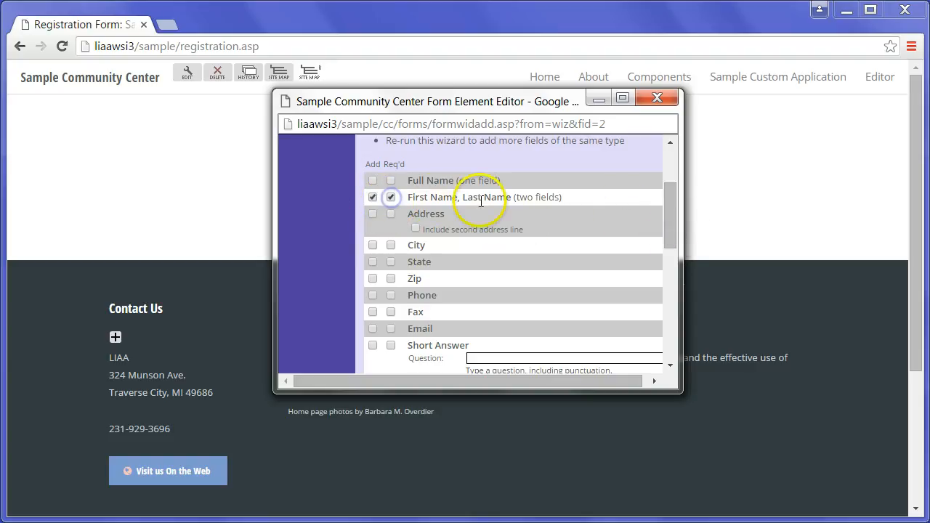
click(372, 197)
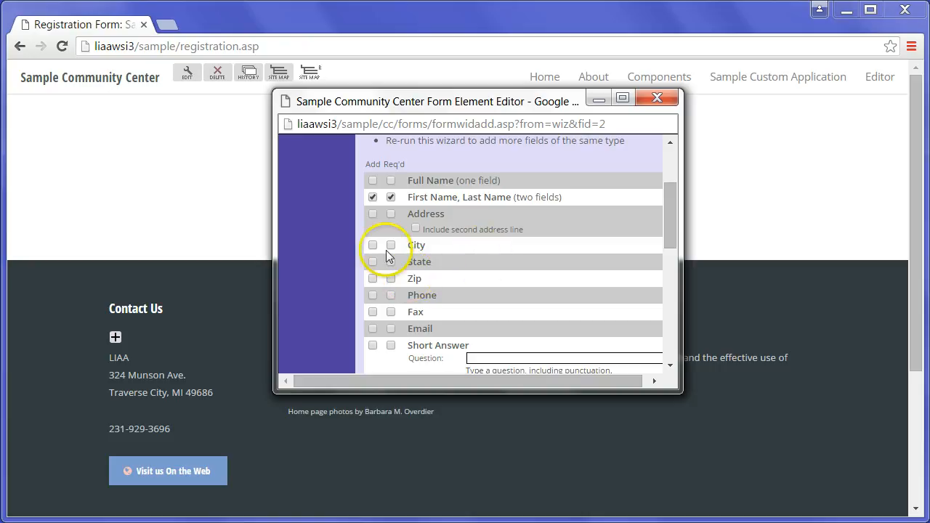
click(372, 215)
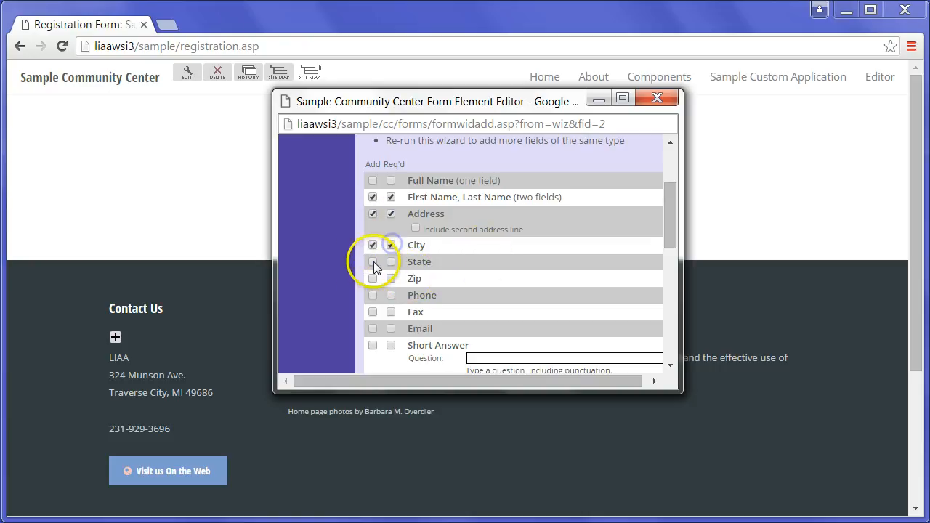
click(391, 279)
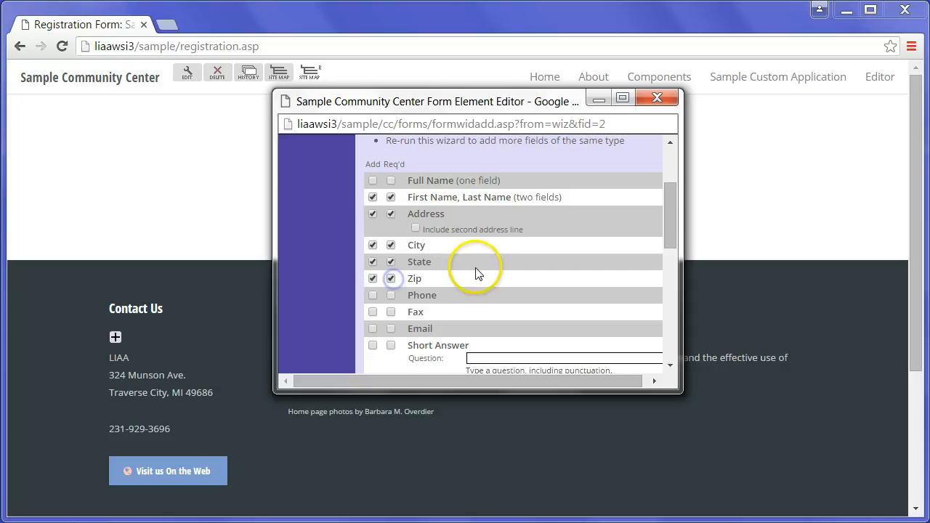
drag(676, 236, 676, 267)
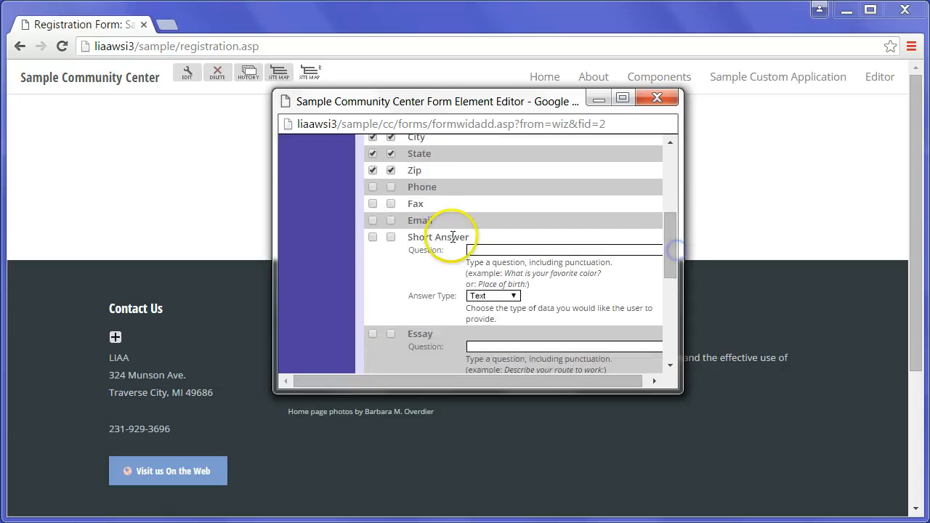
click(391, 220)
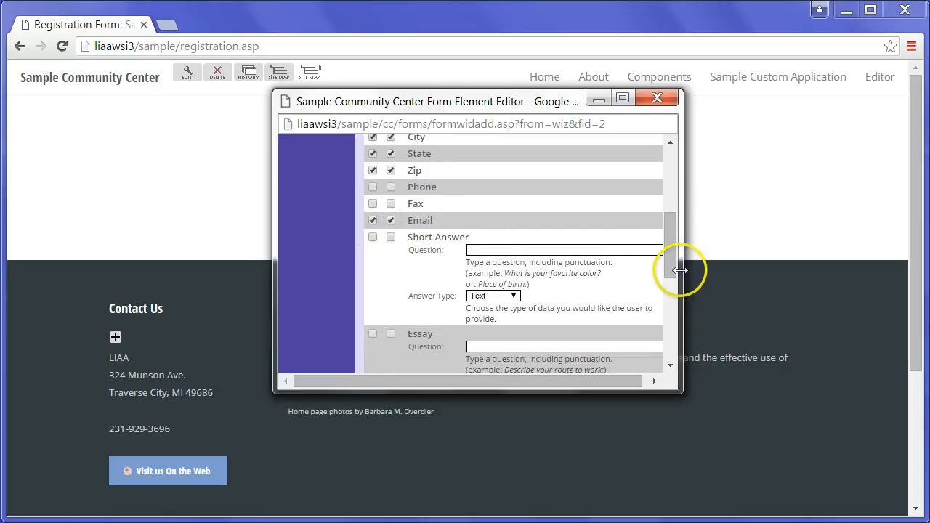
drag(671, 251, 679, 353)
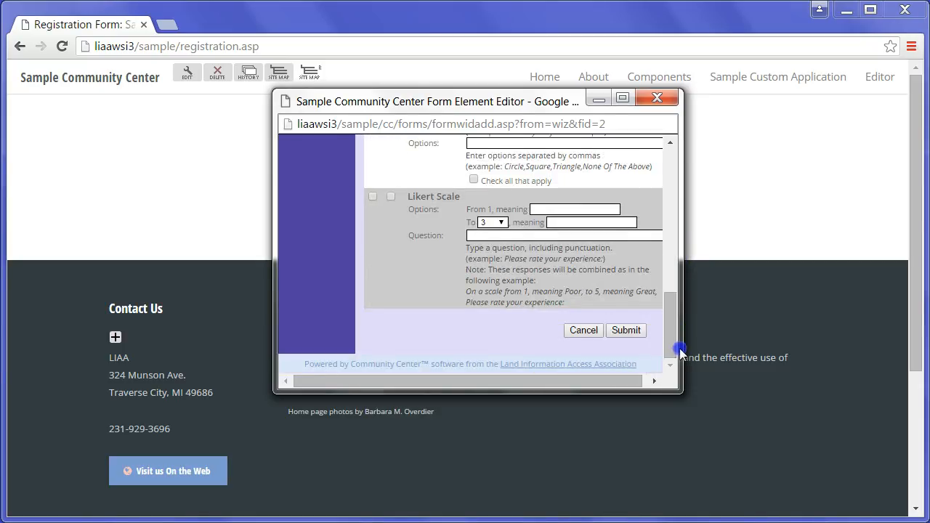
Submit the wizard, creating FirstName, LastName, Address, City, State, ZipCode and Email elements
click(629, 333)
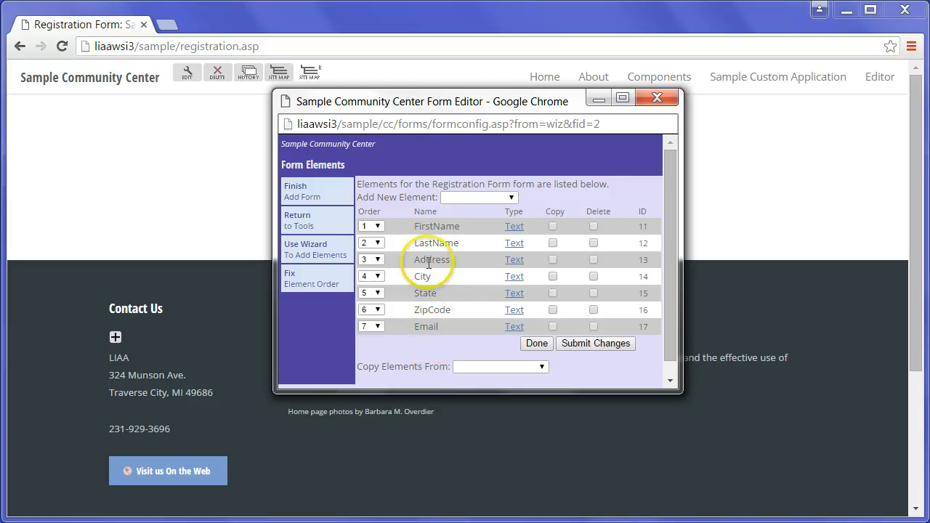
drag(420, 293, 427, 323)
click(447, 343)
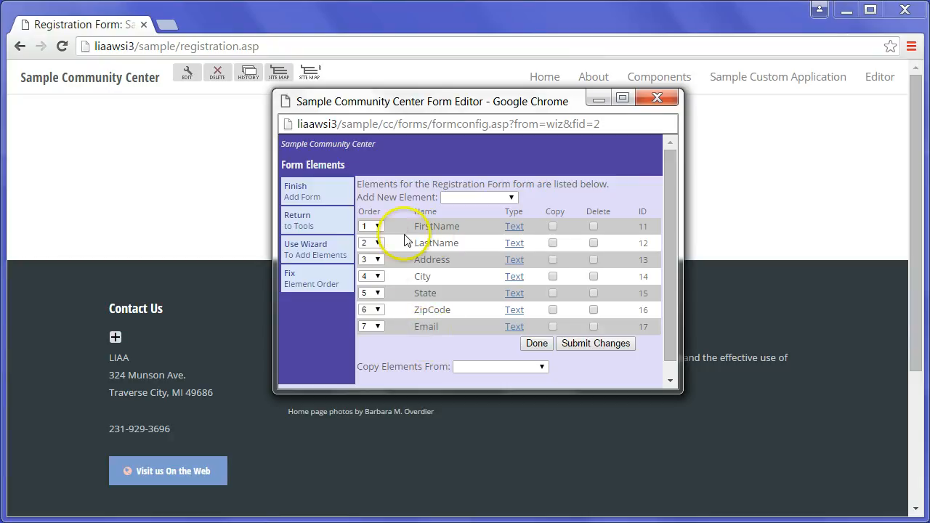
Close the form editor and expand Step 11 in the registration page's editor
click(292, 186)
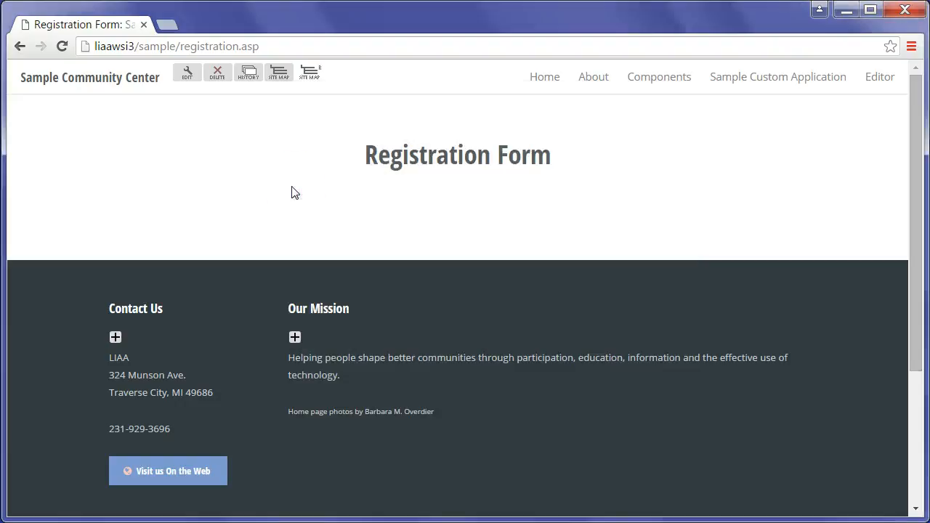
click(189, 76)
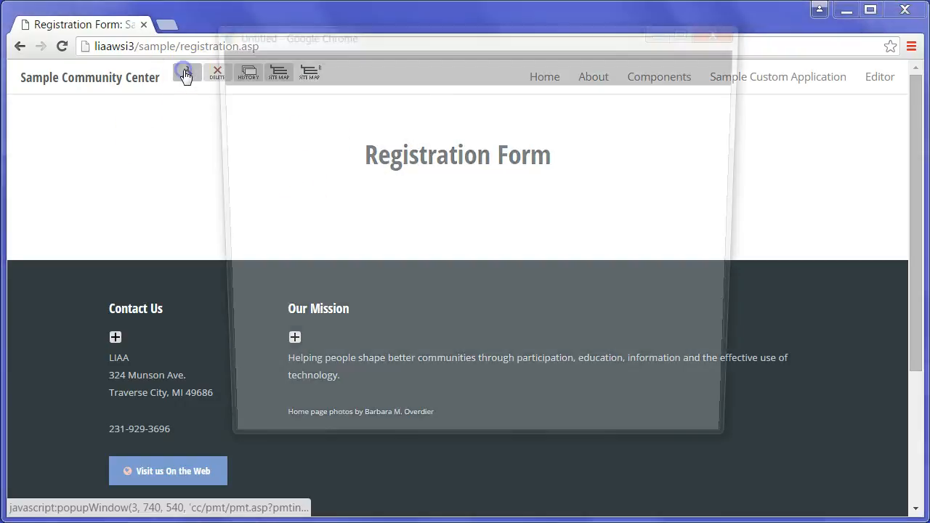
scroll(323, 255, down, 3)
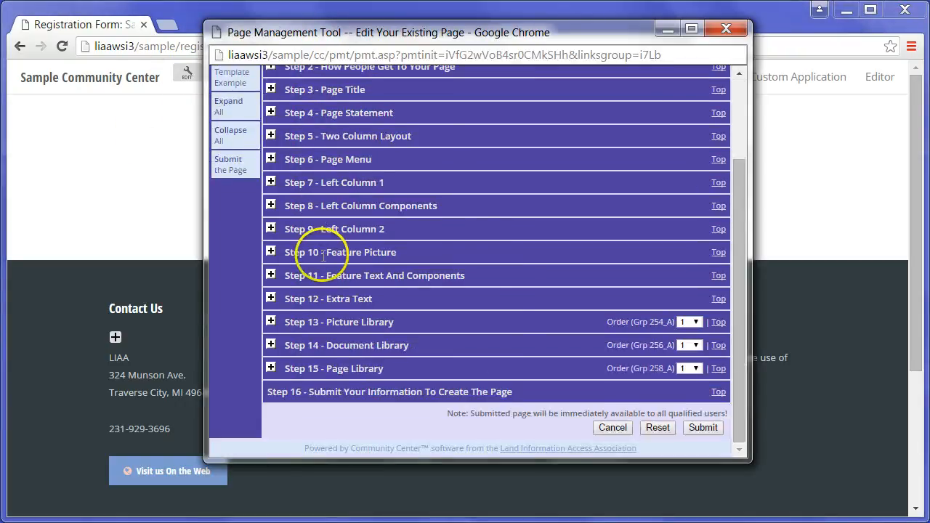
click(271, 275)
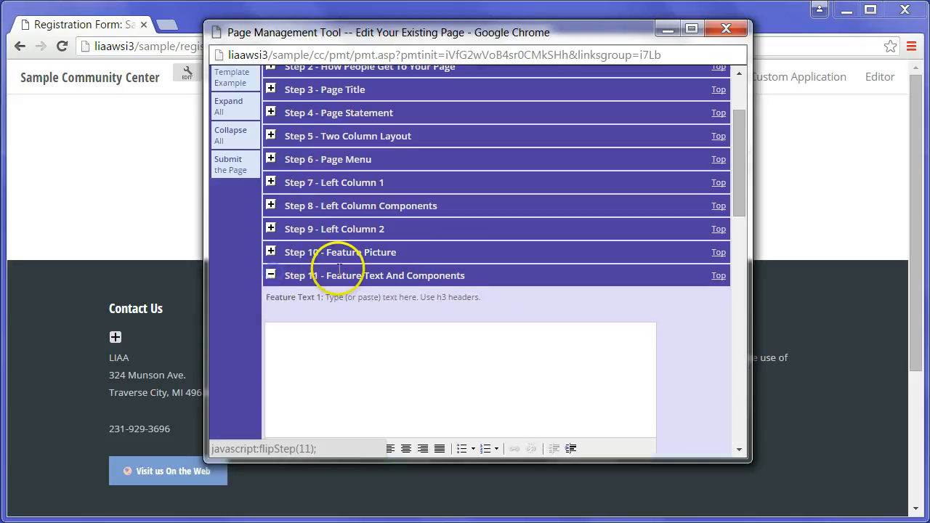
drag(739, 178, 739, 274)
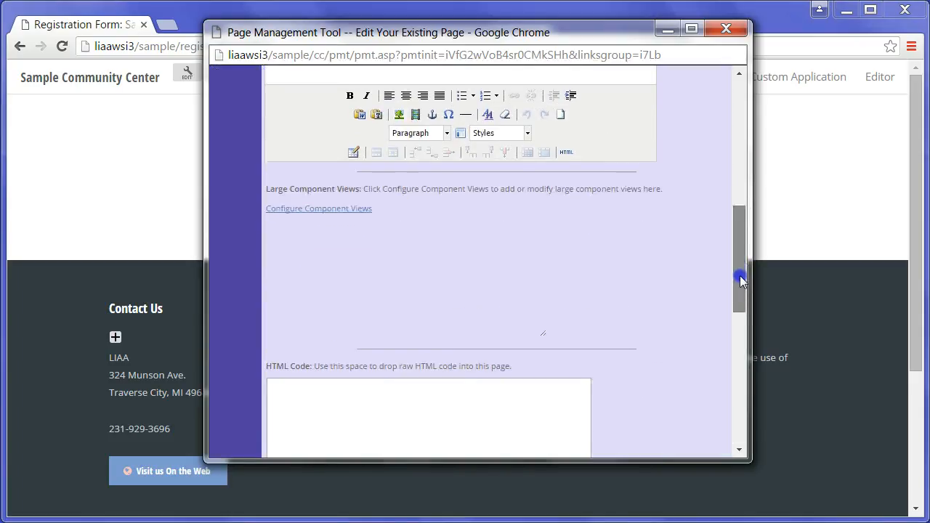
Add a Form component view in Configure Component Views and open its view properties
click(321, 212)
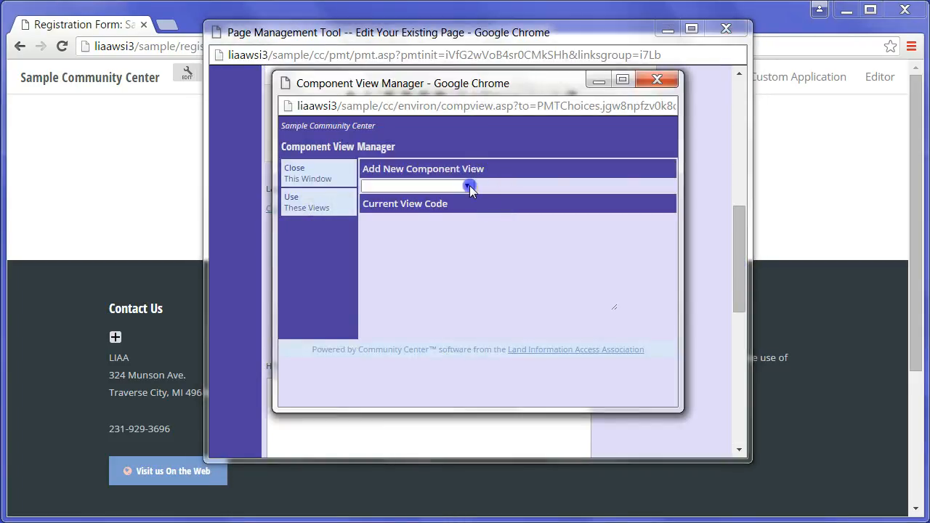
click(467, 186)
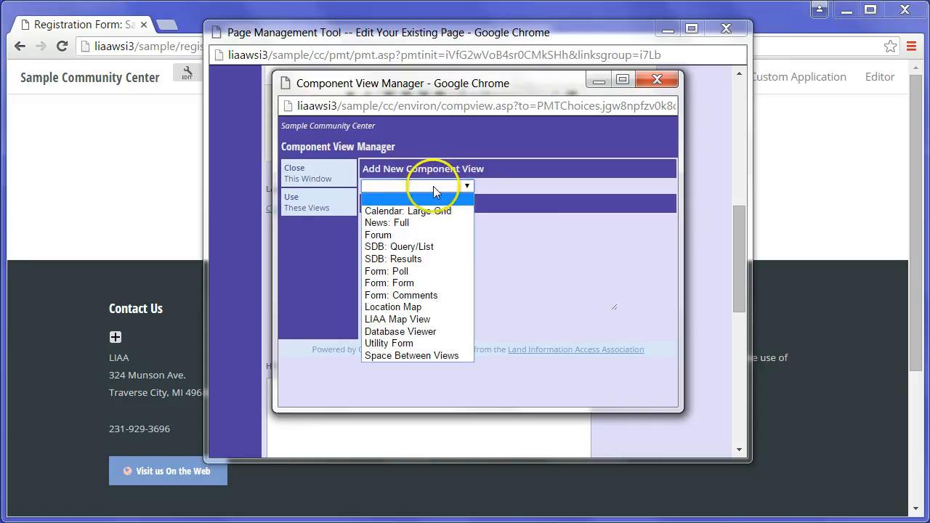
click(389, 283)
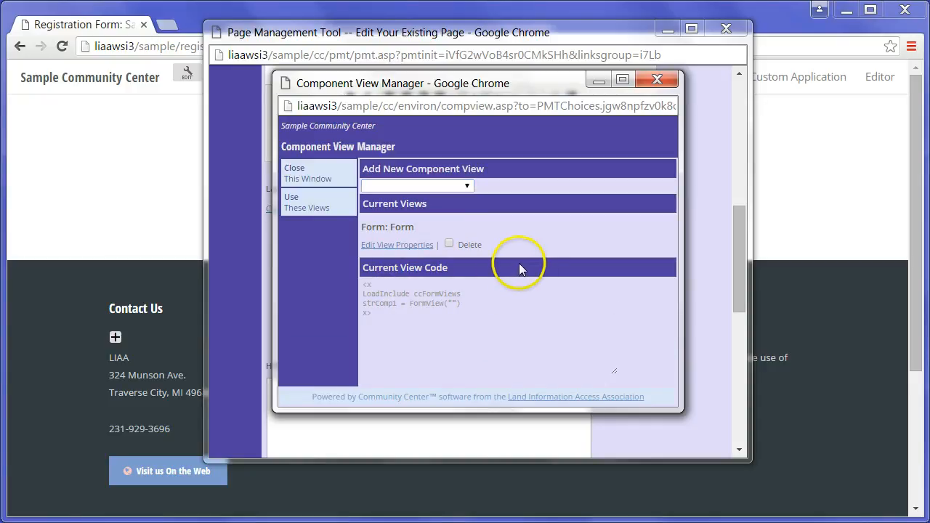
click(392, 247)
click(515, 165)
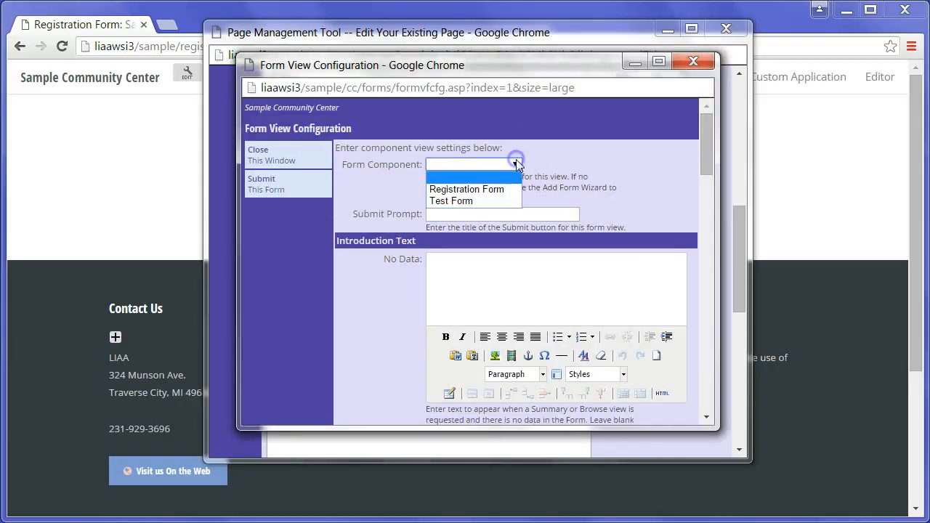
Attach Registration Form with submit prompt 'Register Me!', save, and apply the views
click(466, 189)
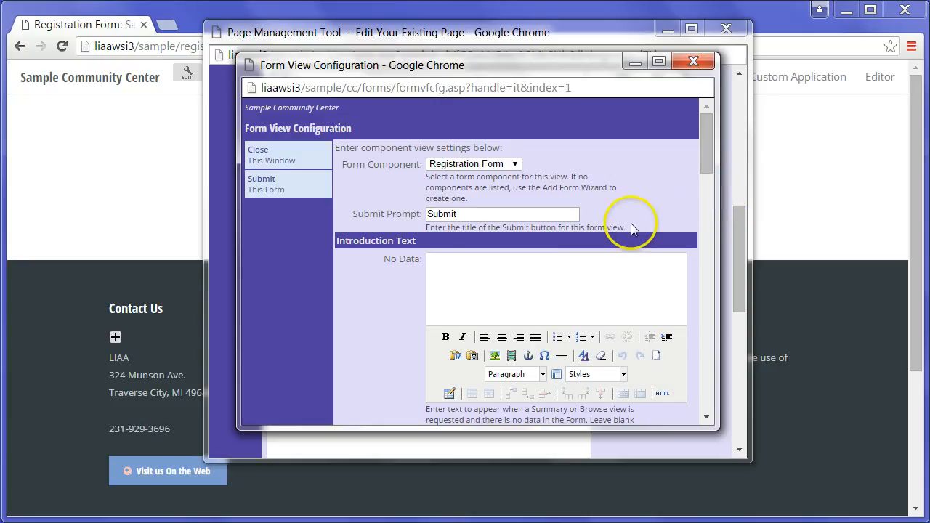
click(385, 216)
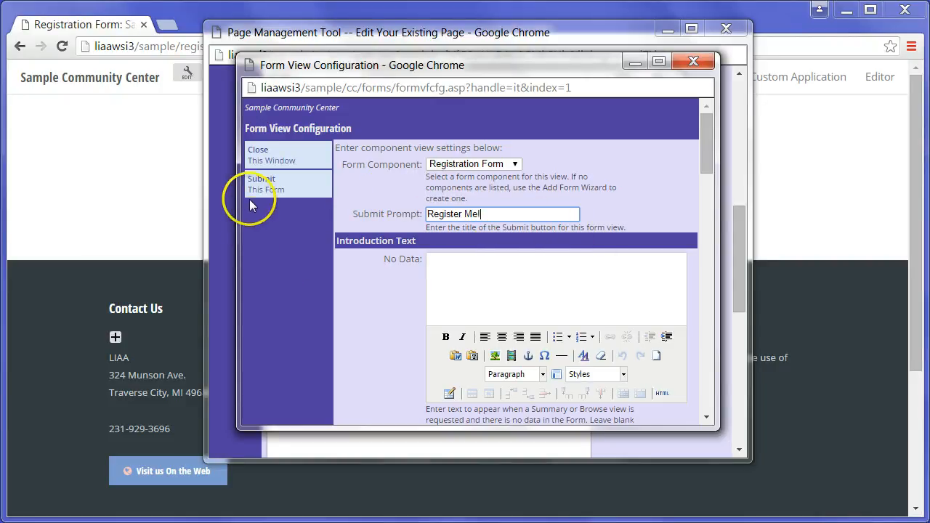
drag(706, 169, 715, 124)
click(263, 182)
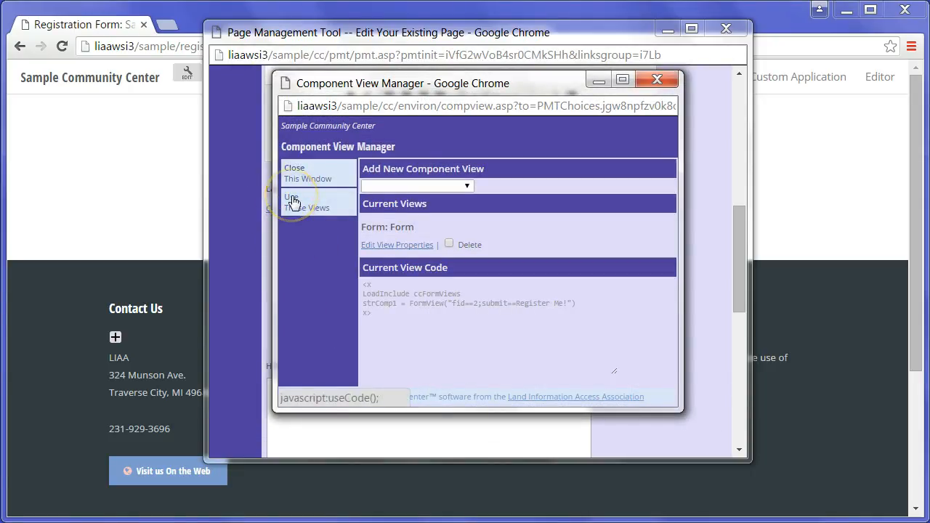
click(291, 201)
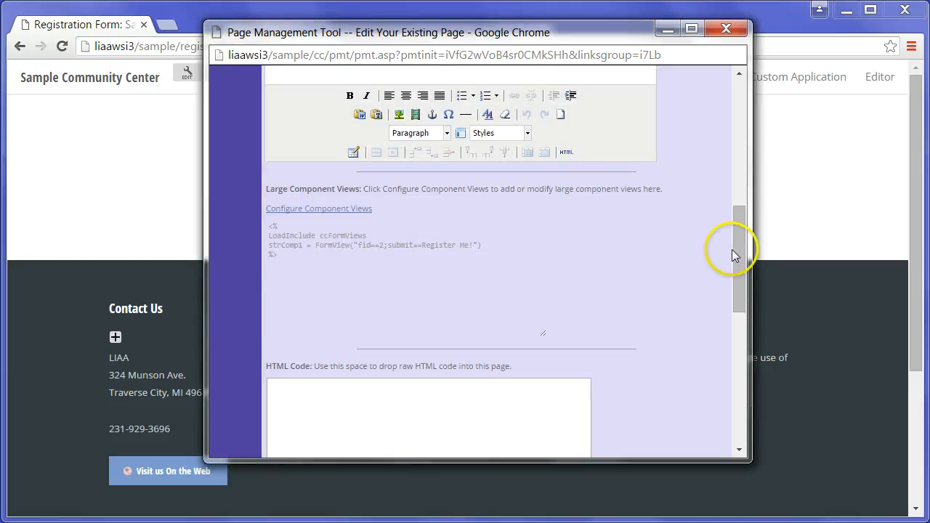
Submit the registration.asp changes in the Page Management Tool and dismiss the creation report
drag(733, 254, 742, 372)
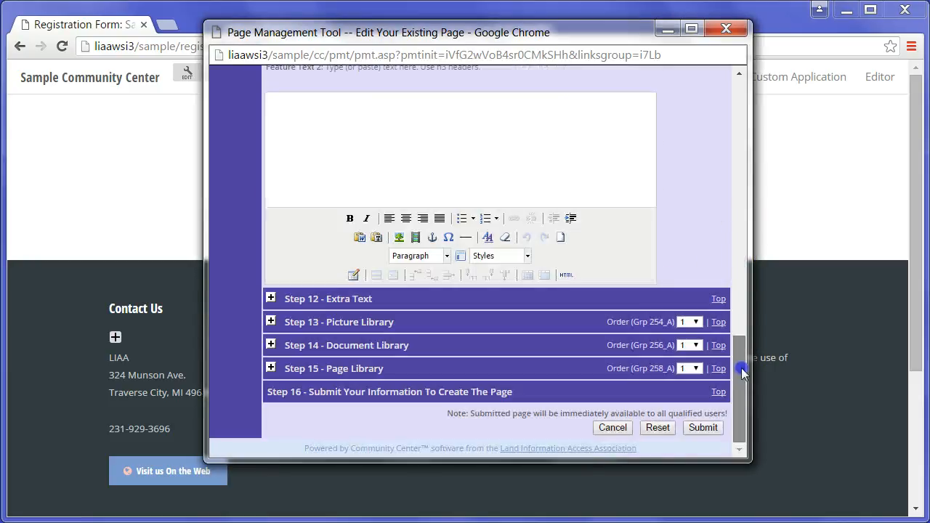
click(701, 427)
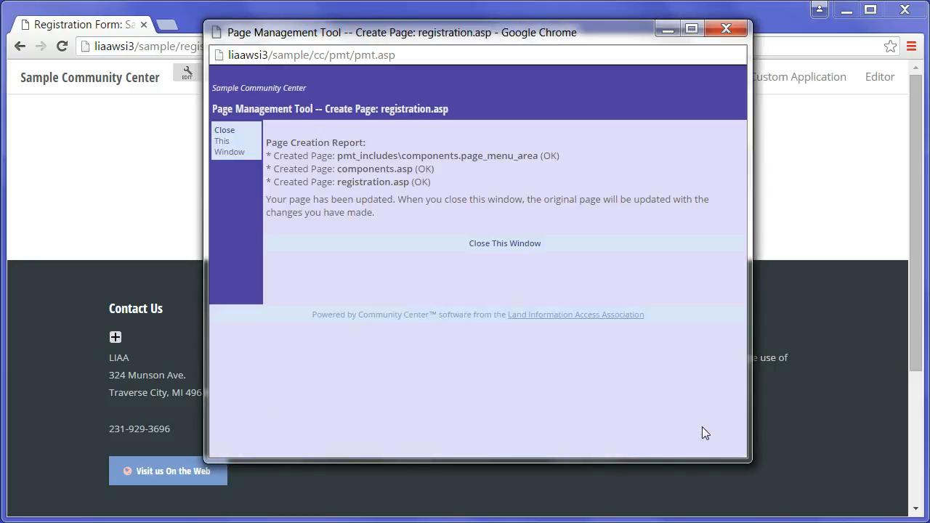
click(519, 245)
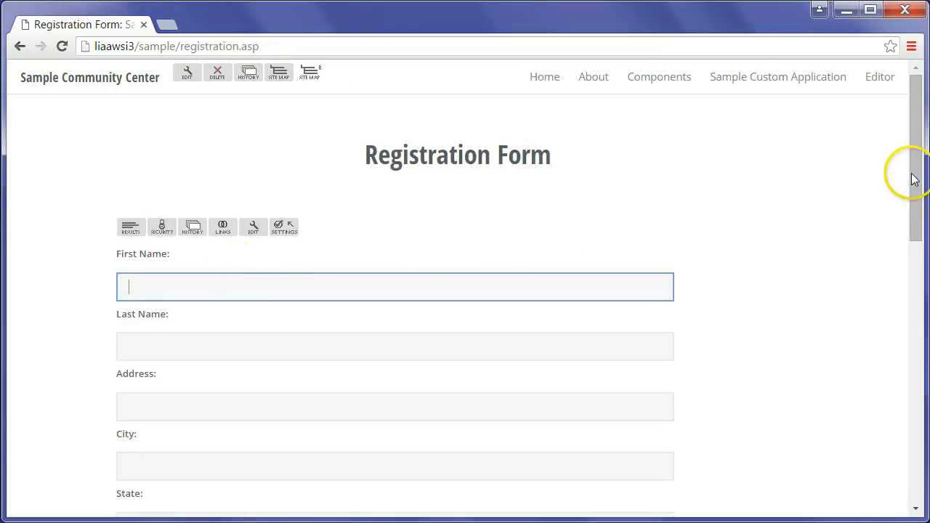
drag(912, 174, 919, 137)
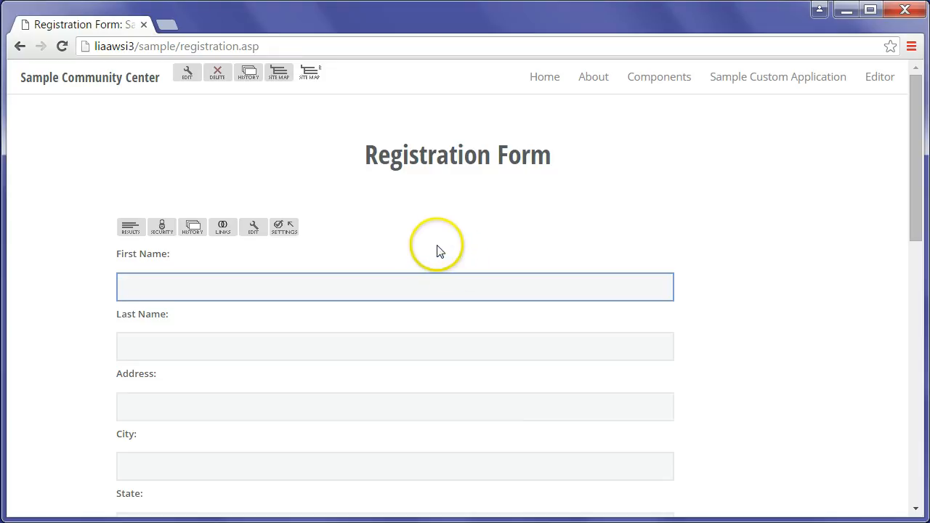
Add Description8, a Description element, as item 8 of the Registration Form and open its editor
click(253, 231)
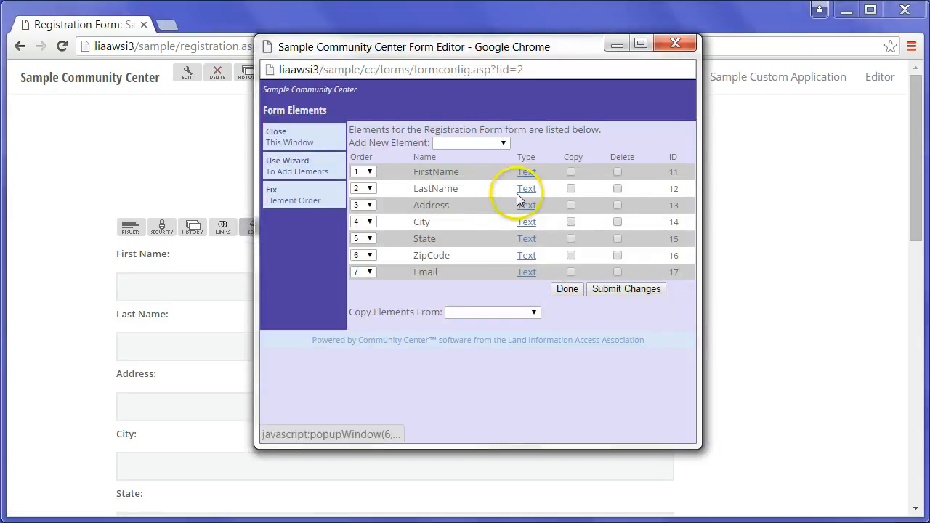
click(505, 144)
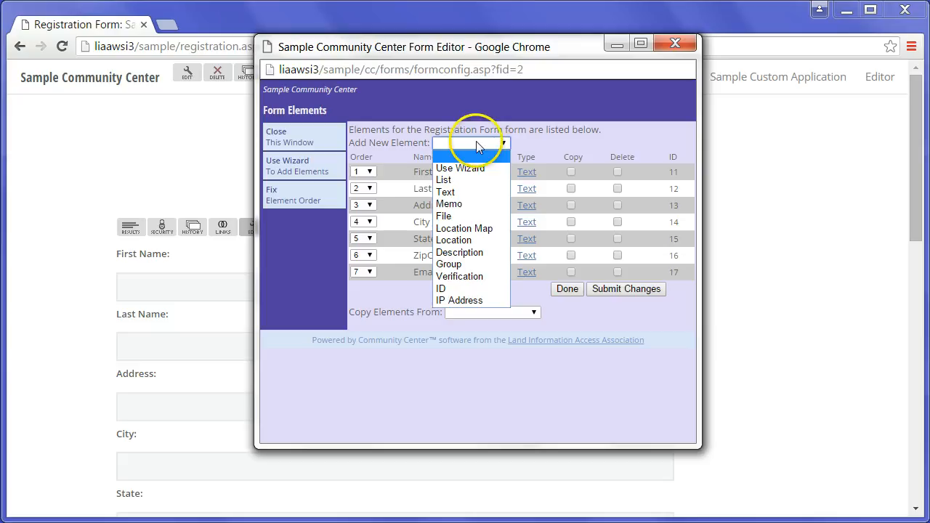
click(468, 254)
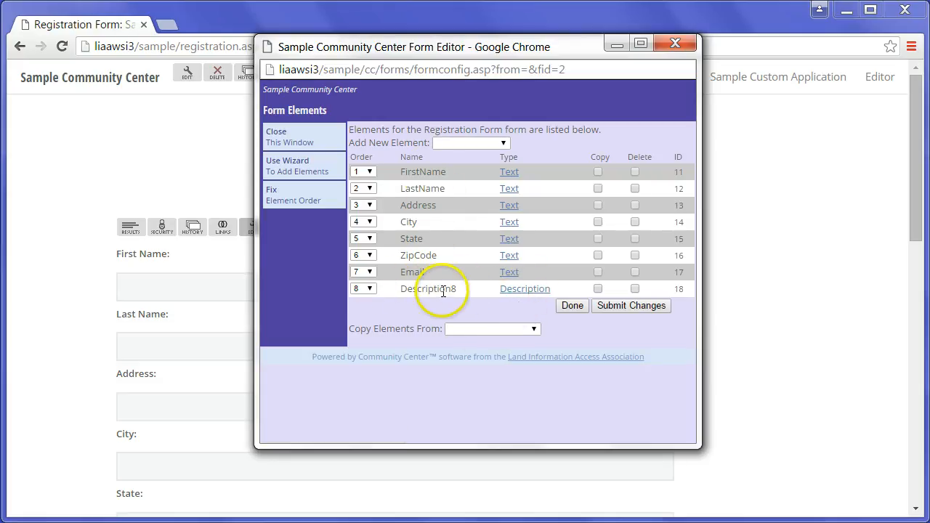
click(523, 291)
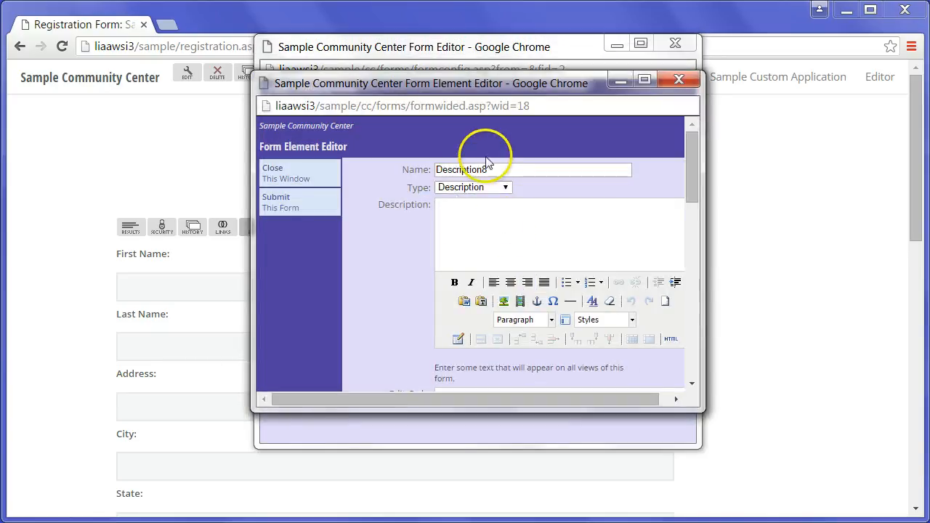
Rename the element from Description8 to Intro
drag(536, 167, 407, 173)
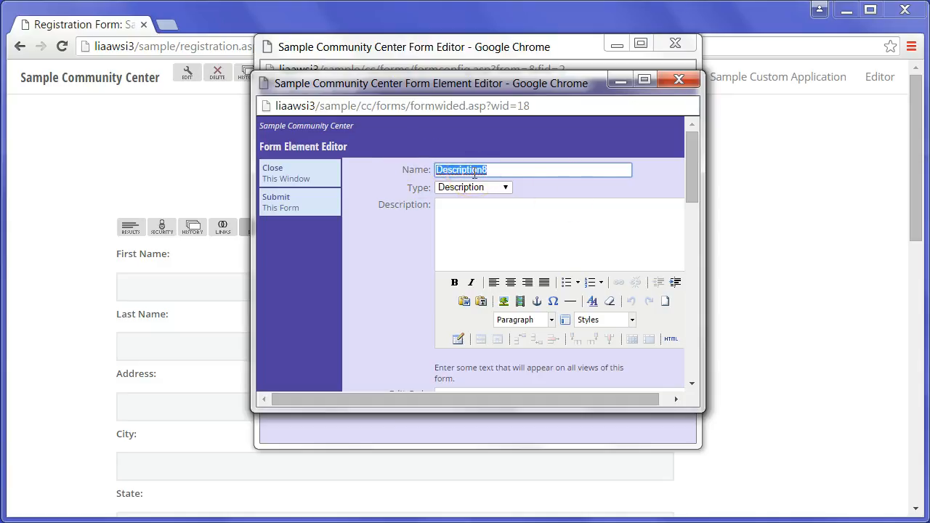
text(Intro)
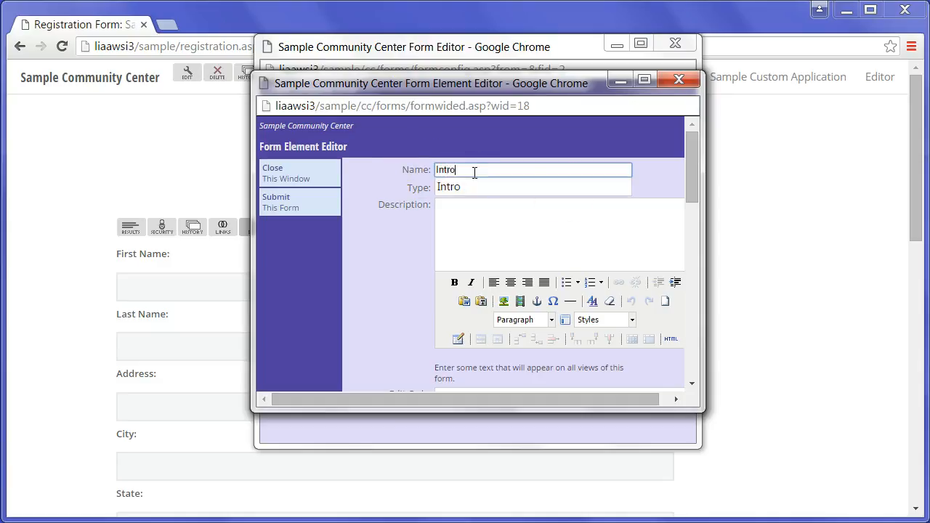
click(457, 186)
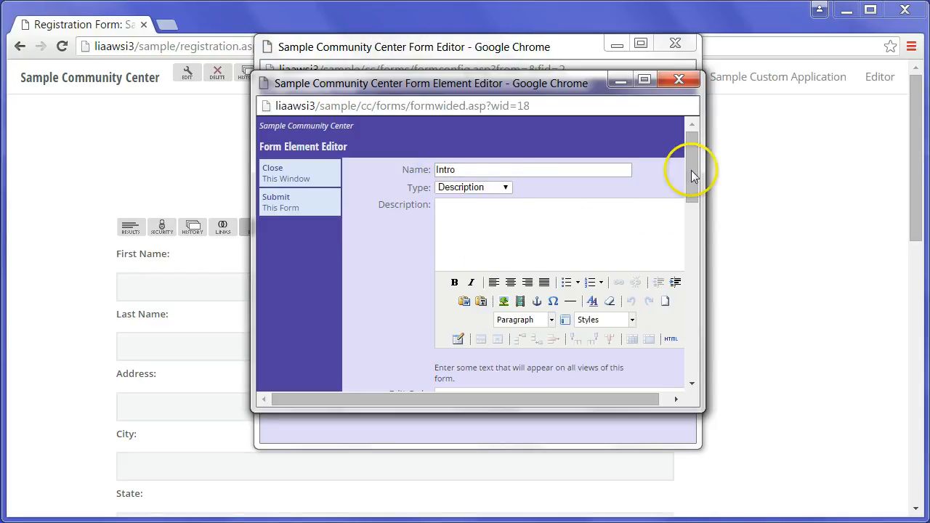
Check the Description, Edit Only and Response Only text fields of the Intro element
mouse_move(696, 170)
mouse_down()
mouse_move(696, 218)
mouse_move(695, 176)
mouse_up()
click(474, 182)
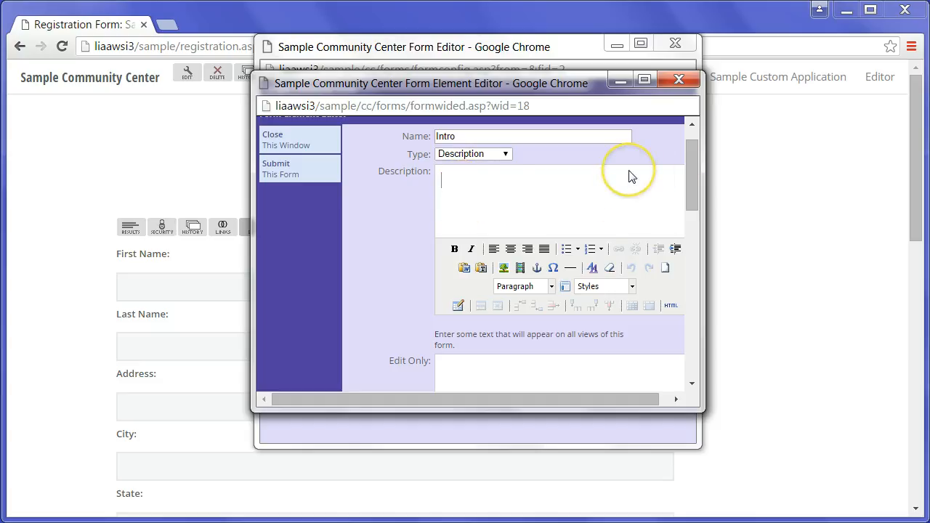
drag(693, 178, 691, 215)
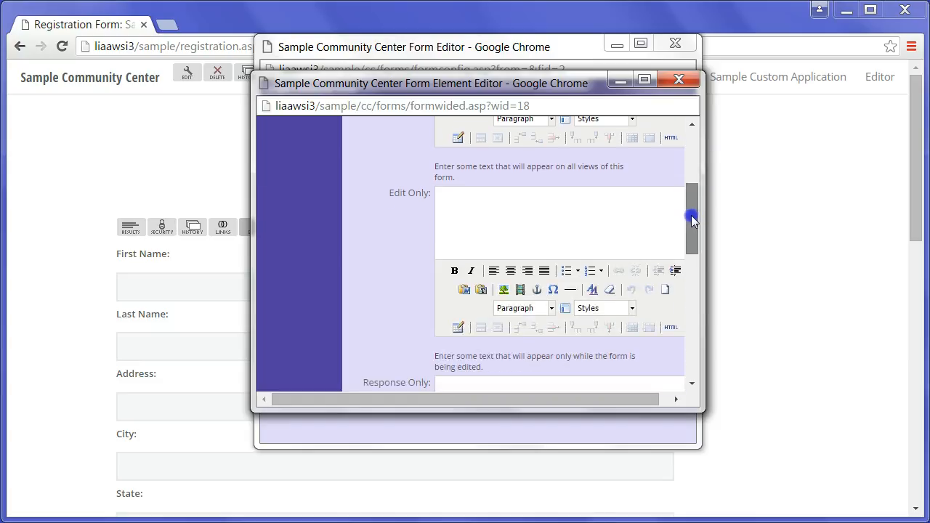
click(512, 219)
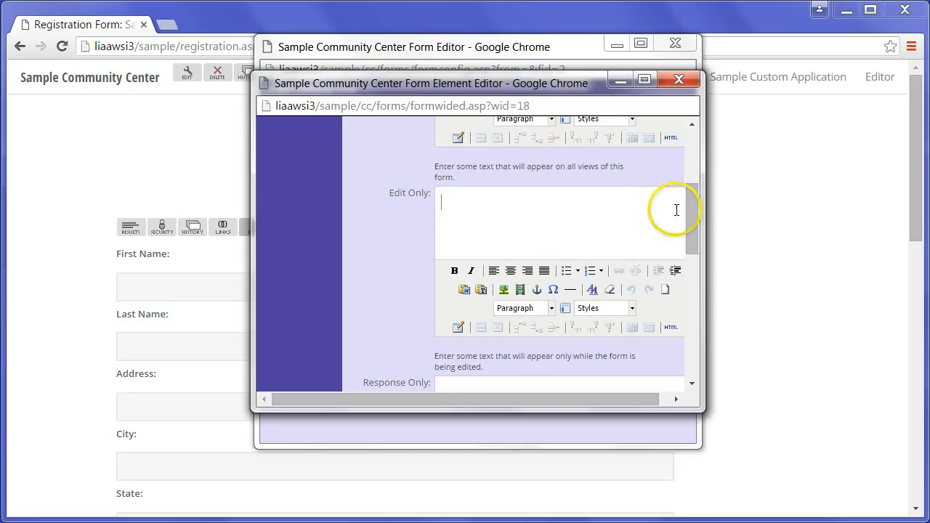
mouse_move(692, 210)
mouse_down()
mouse_move(693, 269)
mouse_move(696, 246)
mouse_move(699, 266)
mouse_up()
click(498, 252)
click(519, 301)
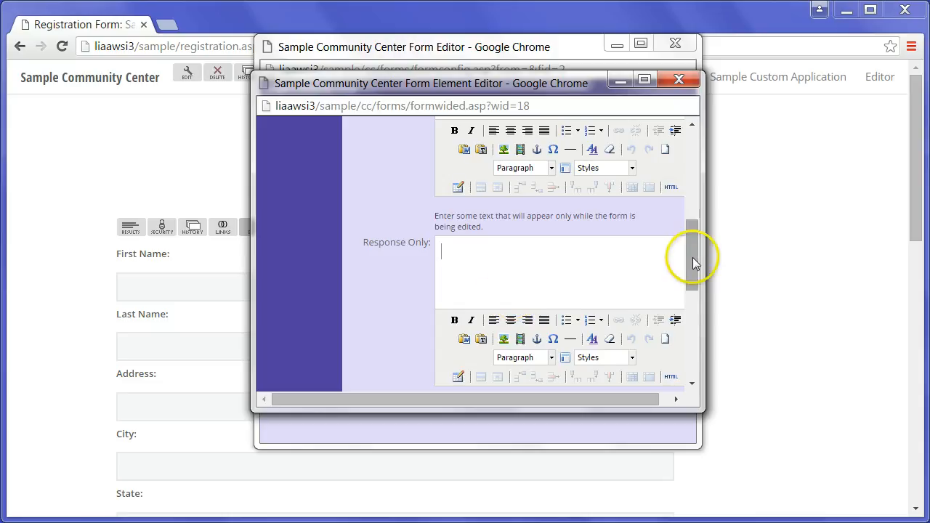
drag(693, 254, 710, 210)
Write the Edit Only intro asking visitors to register, noting all fields are required, and save
click(481, 243)
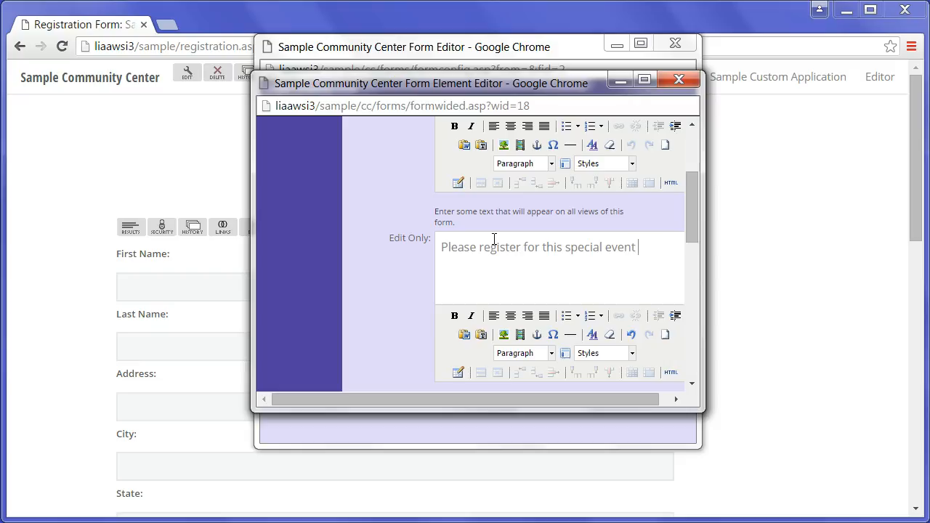
text(viding the information below.)
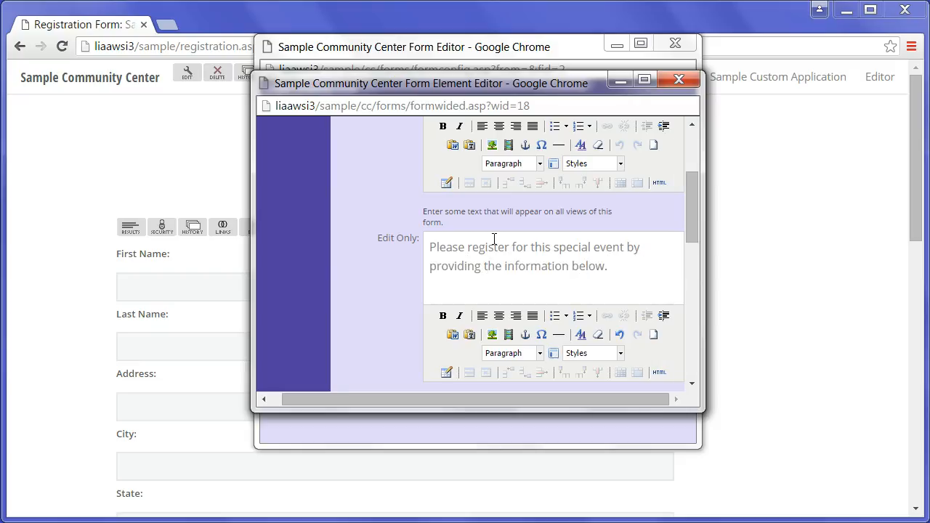
key(Return)
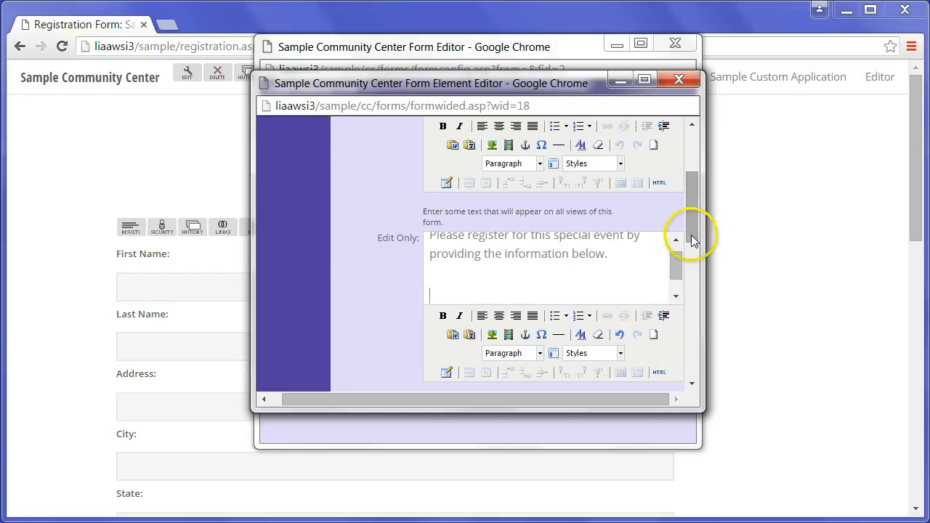
mouse_move(696, 229)
mouse_down()
mouse_move(696, 239)
mouse_move(681, 233)
mouse_up()
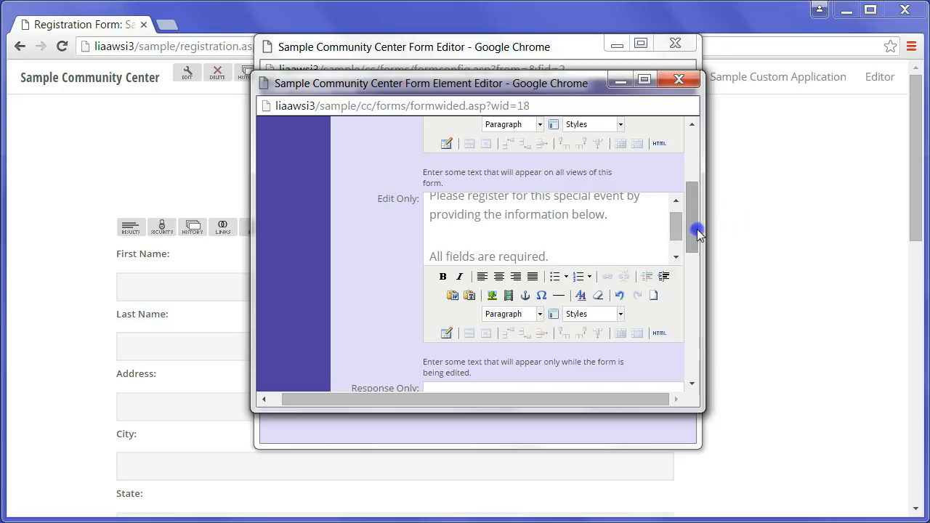
drag(697, 231, 703, 390)
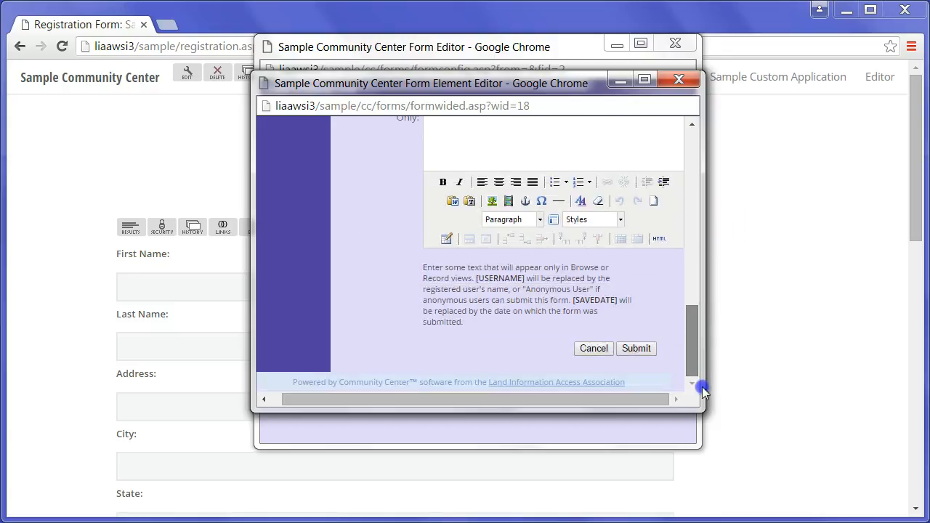
click(636, 350)
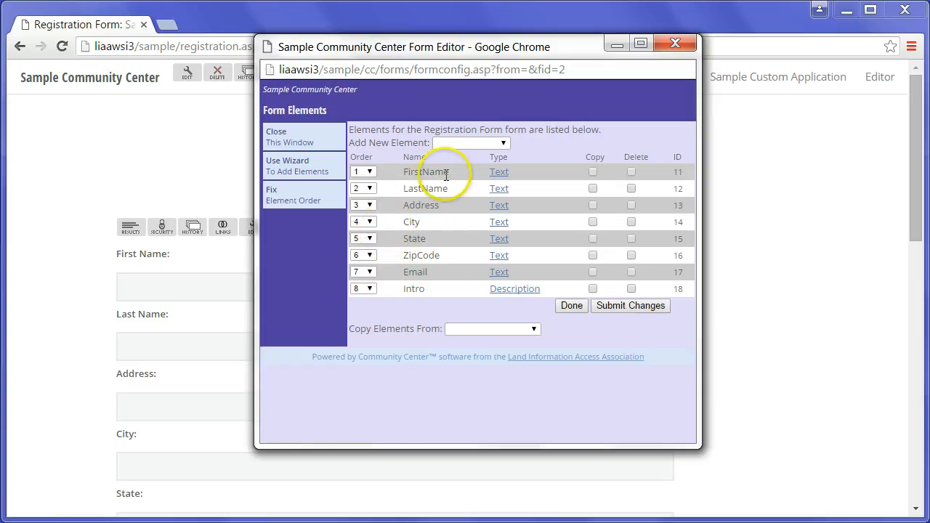
Set Intro's order to 1 so it leads the form, then close the form editor
click(370, 289)
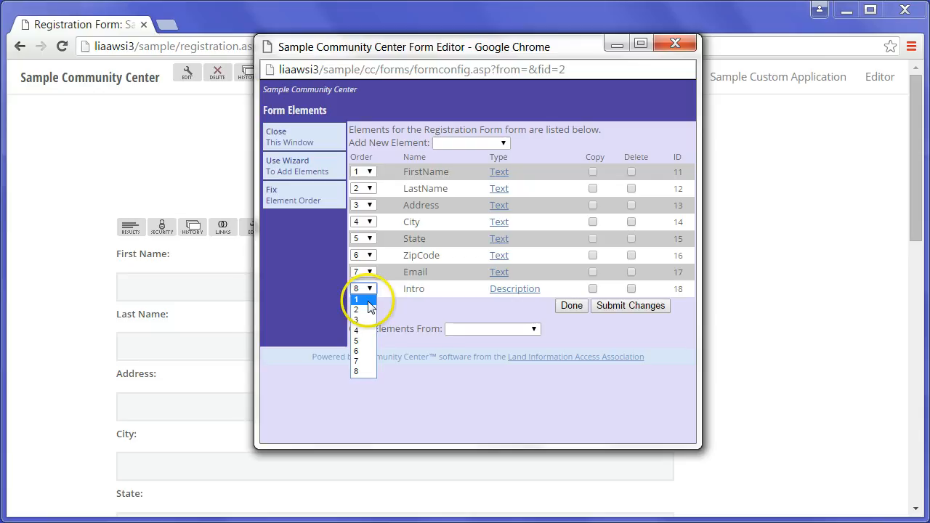
click(368, 300)
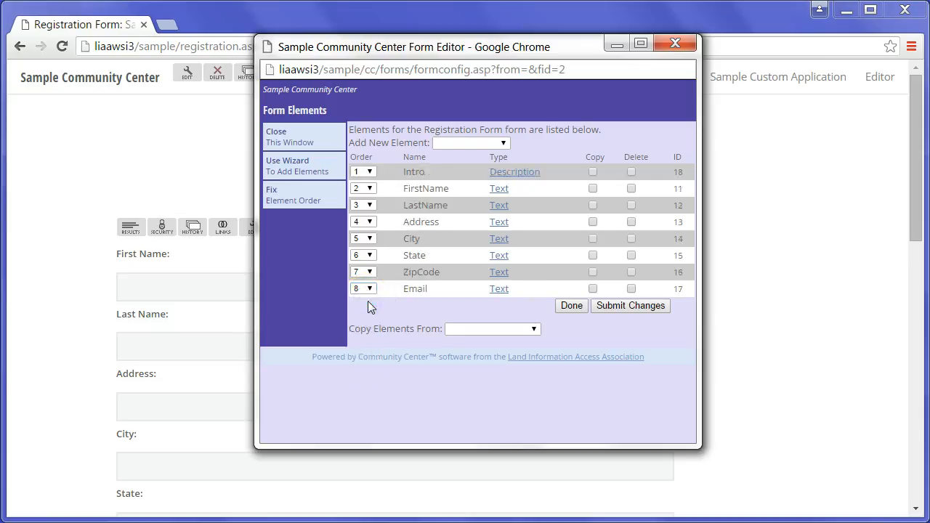
click(279, 132)
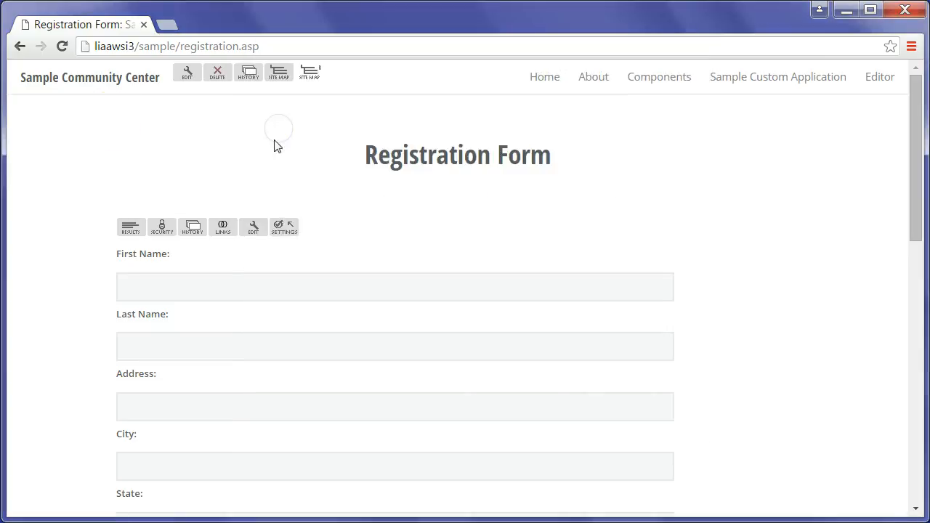
Reload the Registration Form and scroll to confirm the intro text above First Name
click(63, 49)
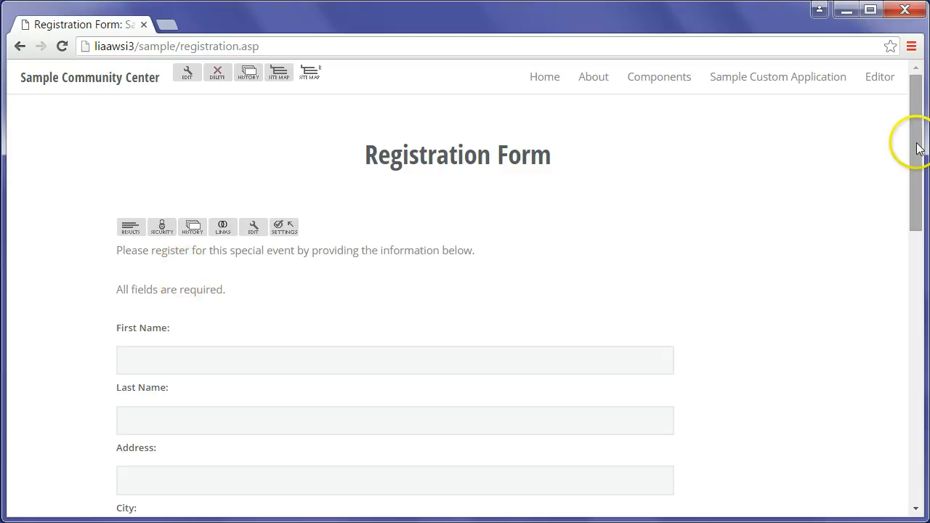
mouse_move(916, 164)
mouse_down()
mouse_move(923, 268)
mouse_move(925, 147)
mouse_move(923, 271)
mouse_move(924, 176)
mouse_up()
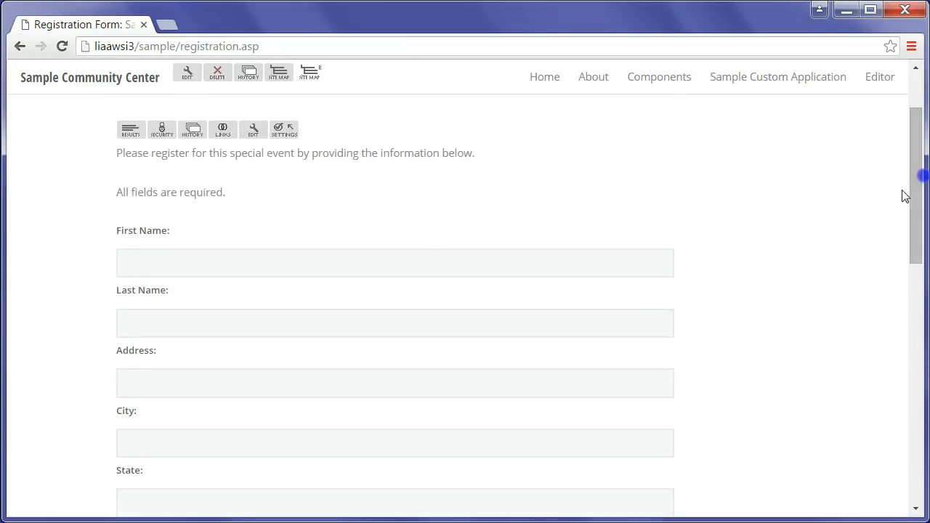
drag(913, 209, 922, 168)
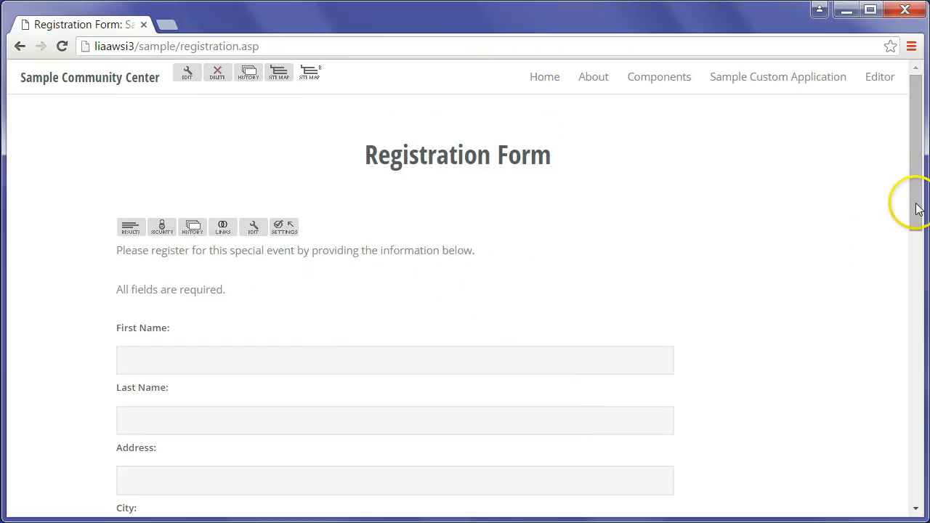
drag(915, 203, 921, 184)
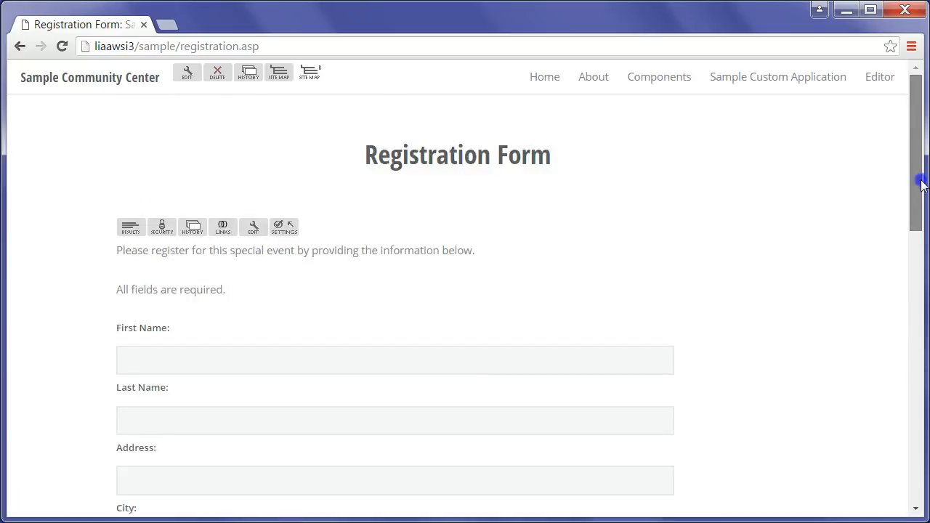
Add Verification9 as the form's ninth element, keeping its default settings, and close the editor
click(254, 228)
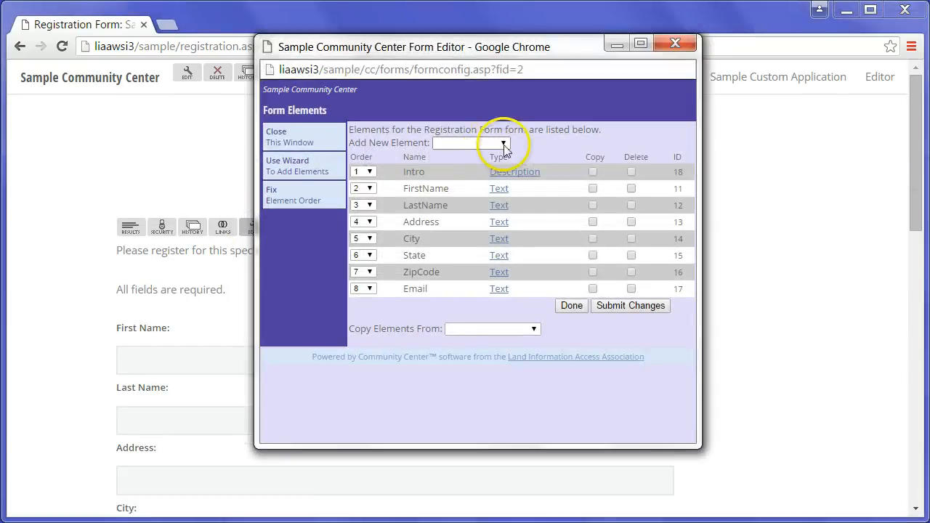
click(504, 144)
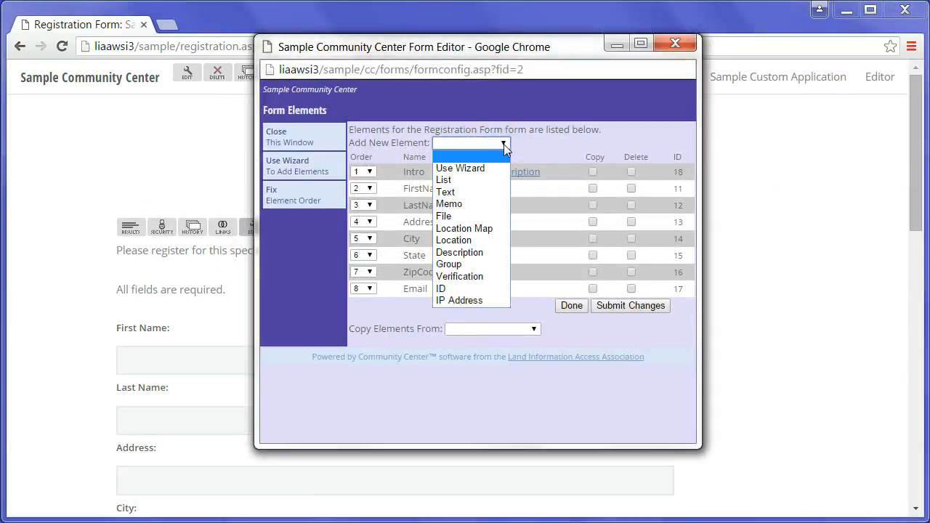
click(466, 279)
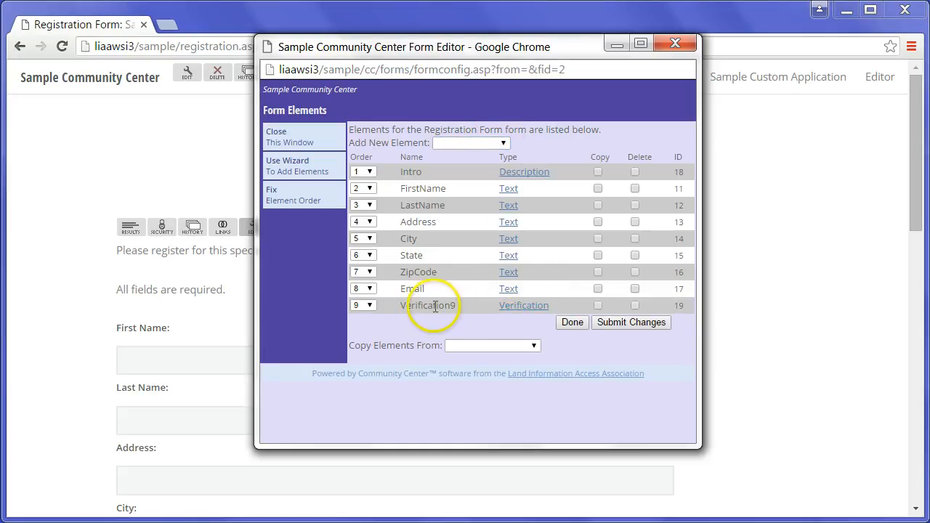
click(527, 306)
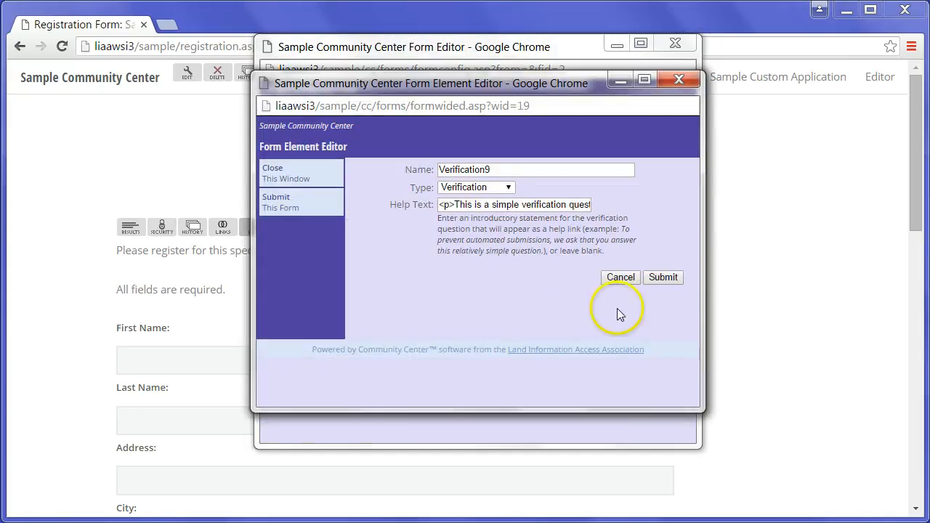
click(627, 278)
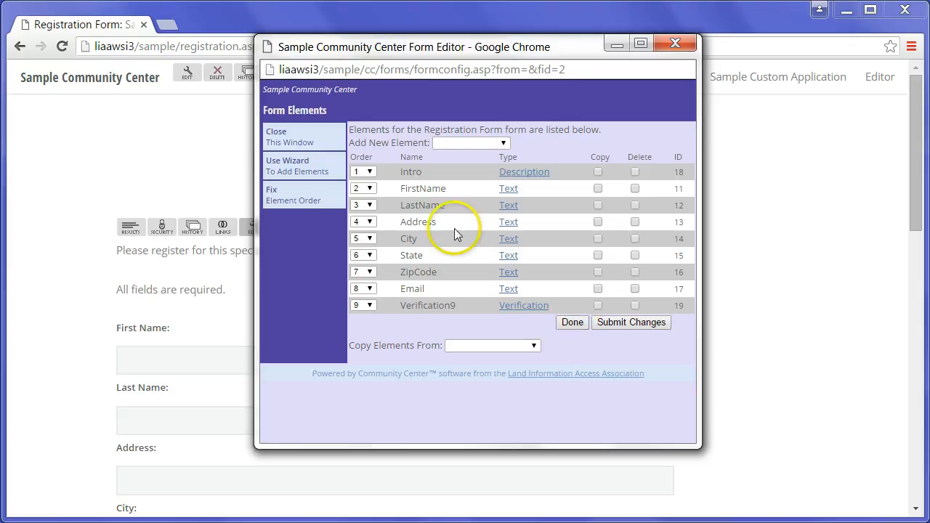
click(573, 322)
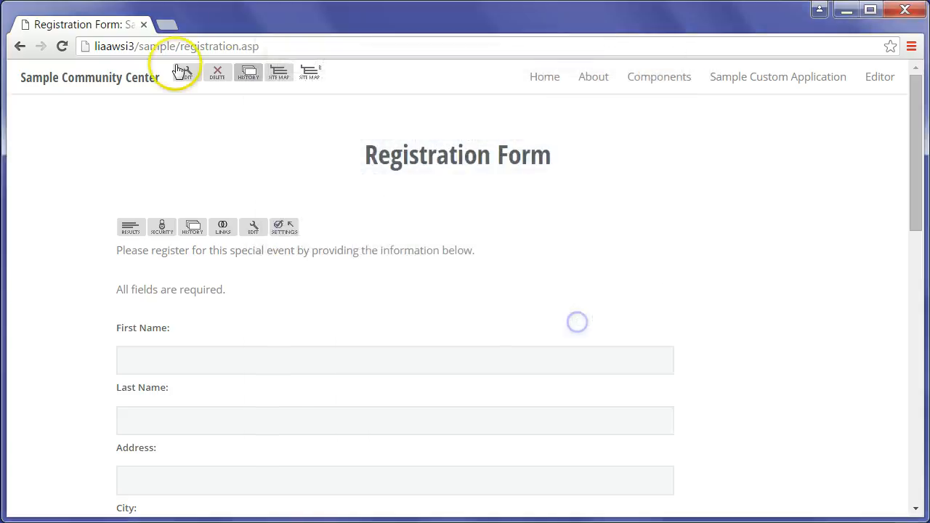
Reload the form and scroll to check the 'Which of these is an animal: cat, red, school?' question
click(64, 47)
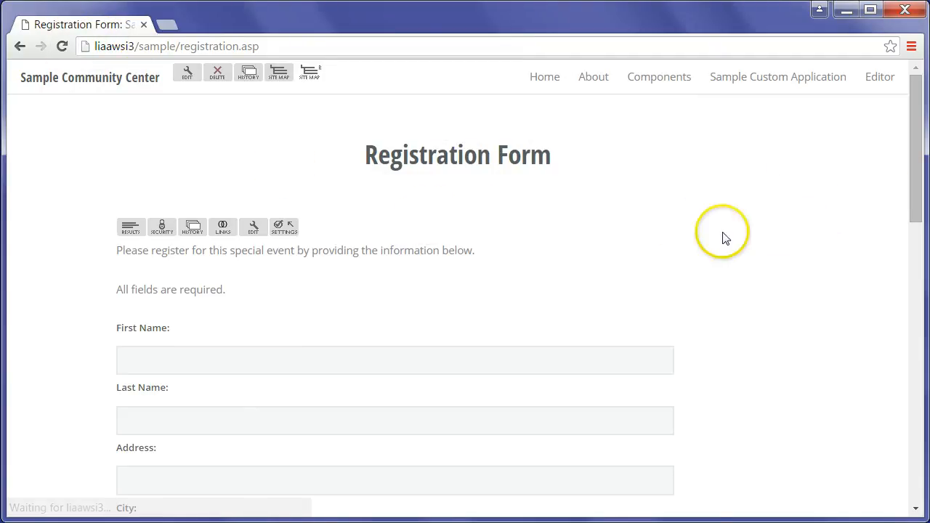
drag(920, 171, 921, 299)
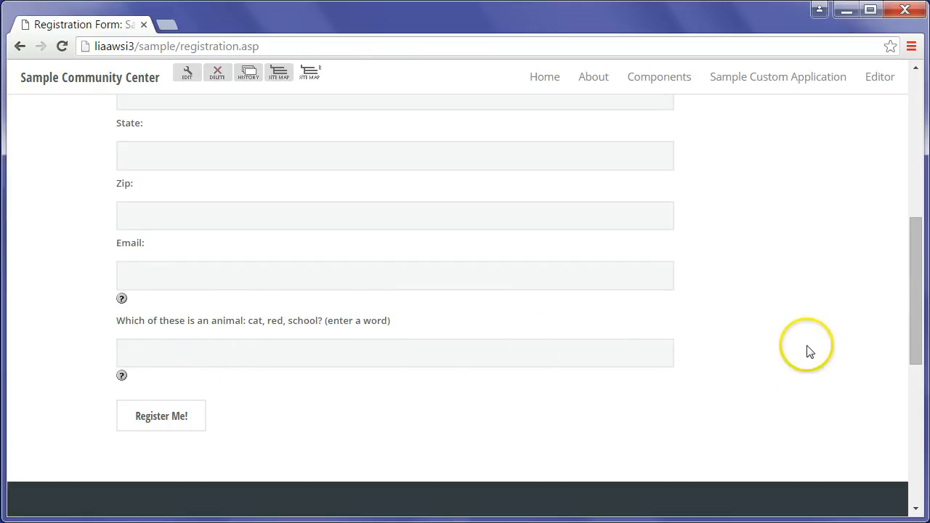
drag(911, 327, 919, 155)
click(413, 335)
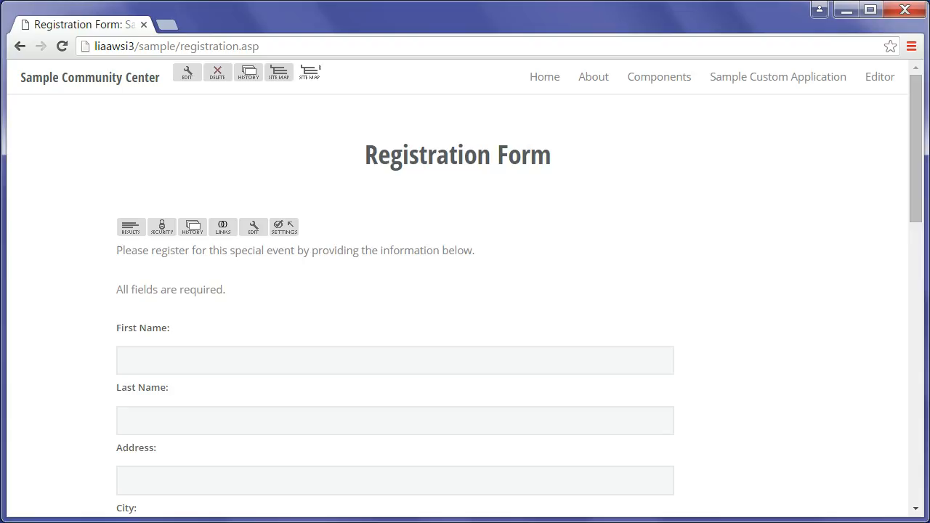
click(916, 205)
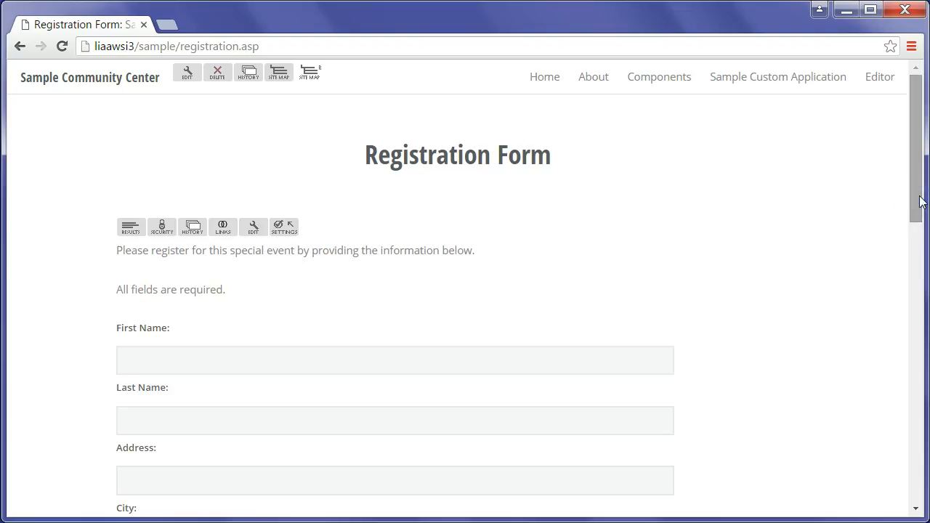